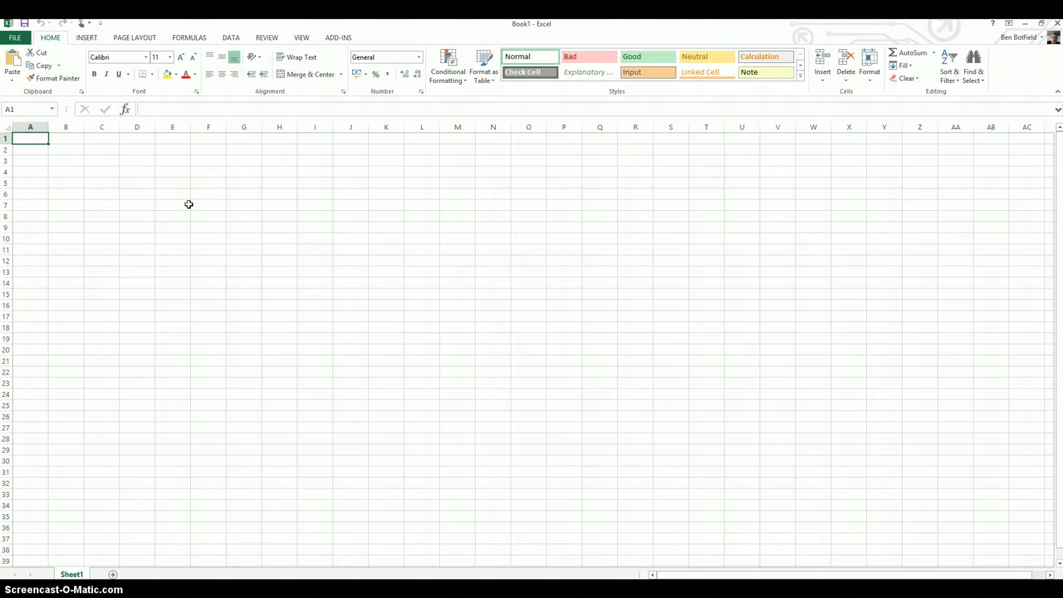
click(143, 128)
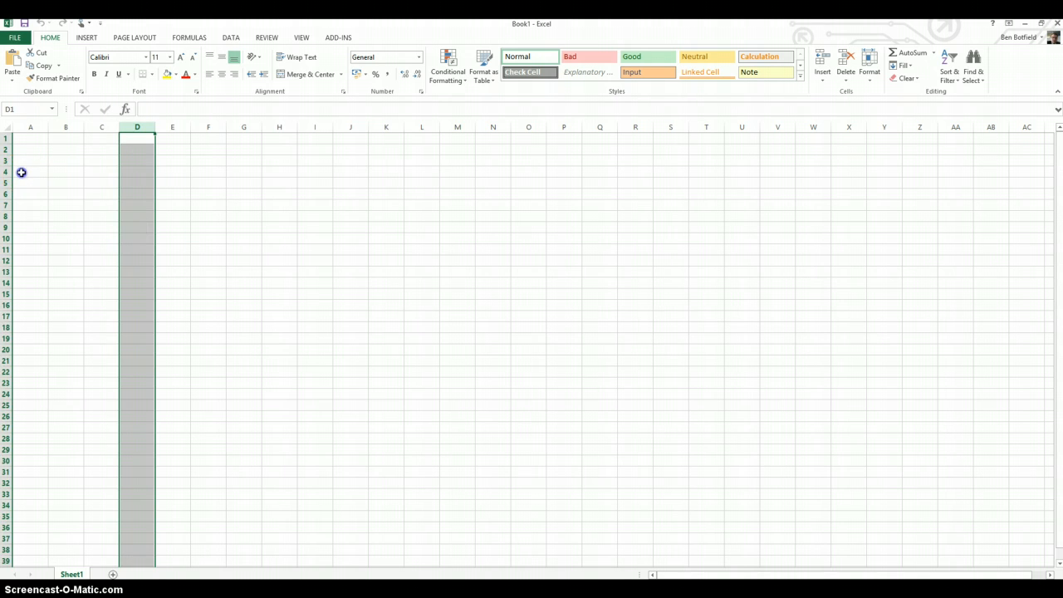
drag(21, 171, 445, 177)
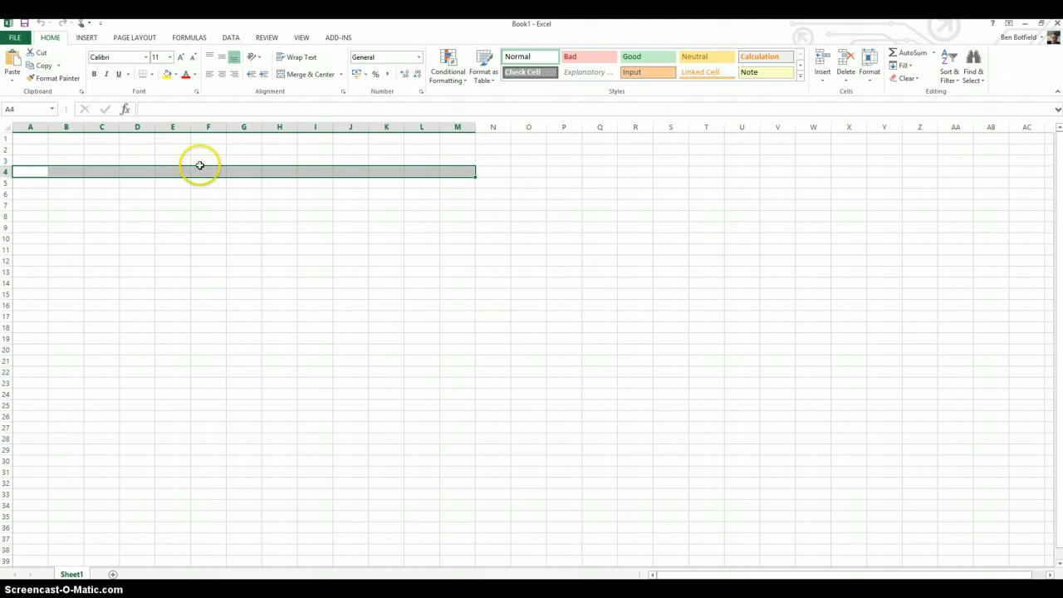
click(174, 216)
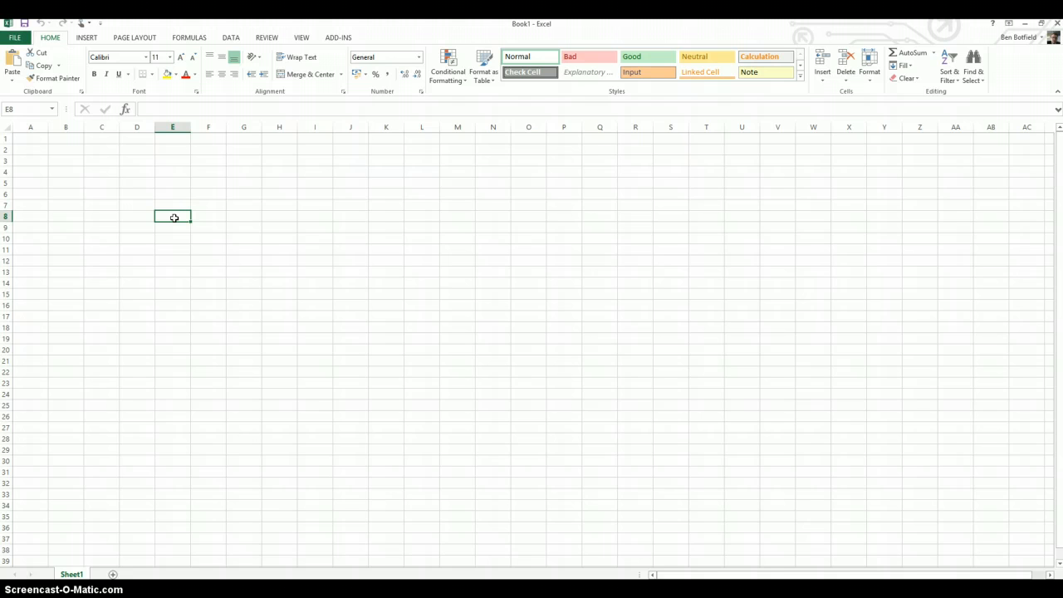
click(382, 181)
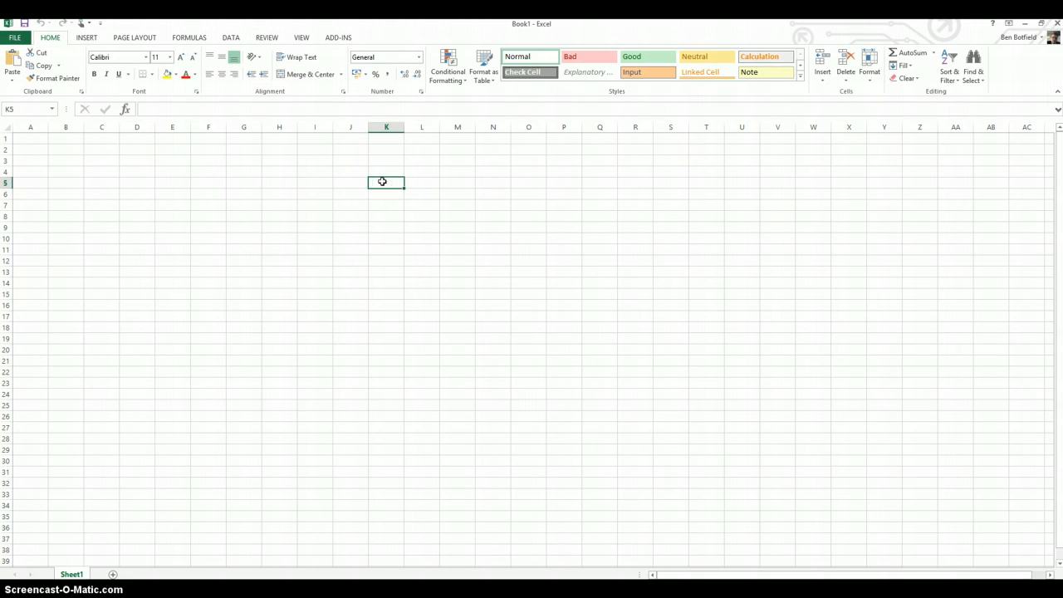
click(77, 316)
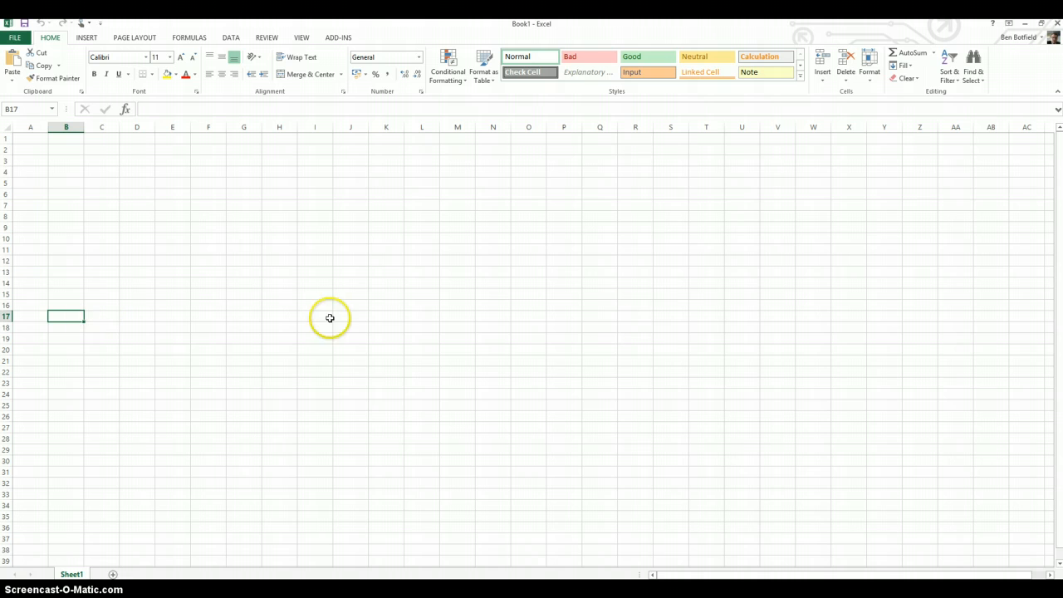
click(636, 307)
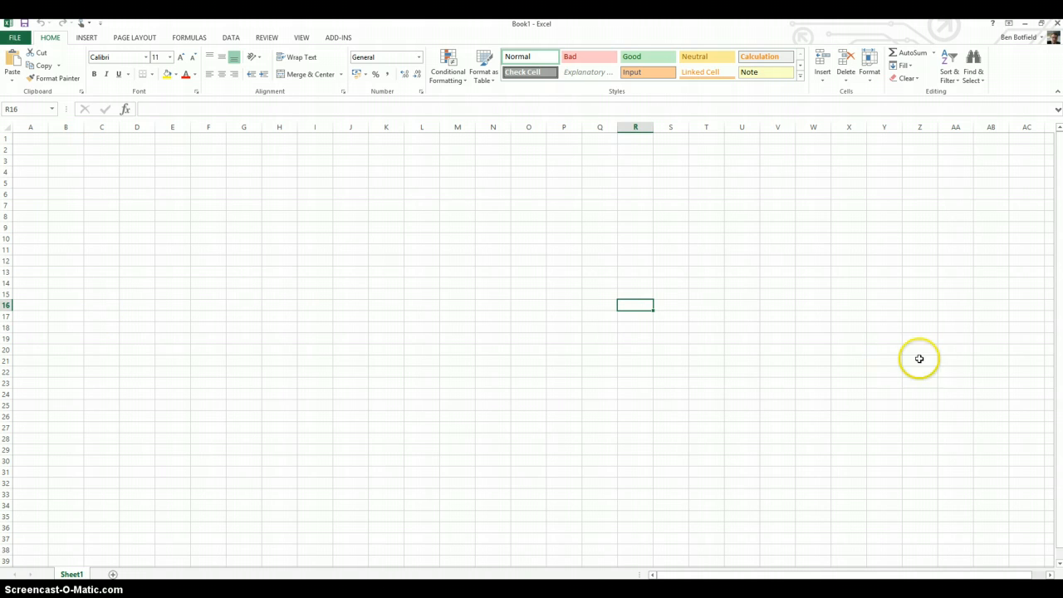
click(992, 336)
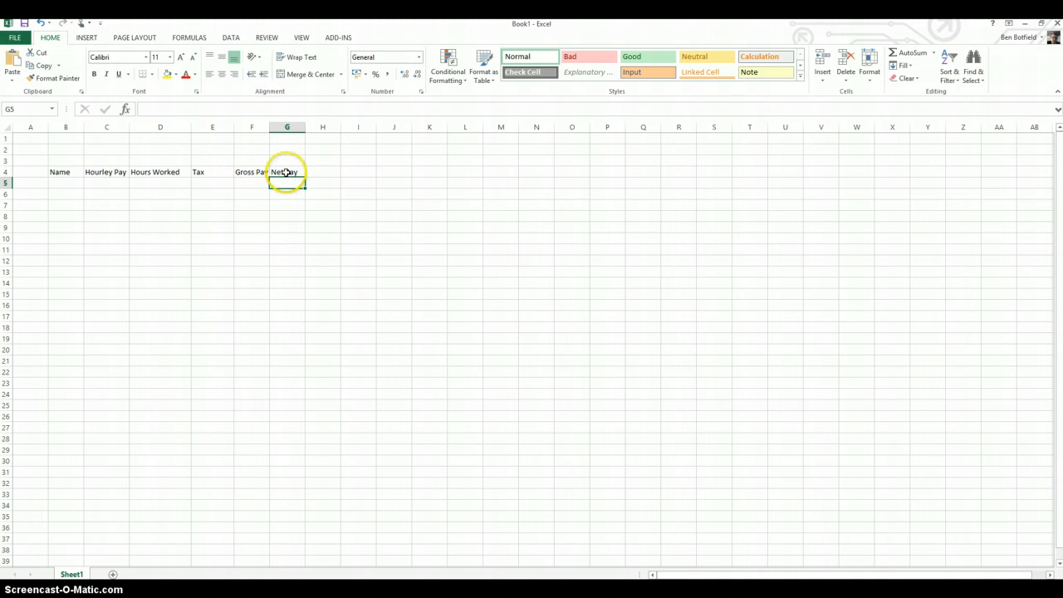
Fill row 5 with the employee's first name, an hourly pay of 8.50 and 40 hours worked
click(54, 182)
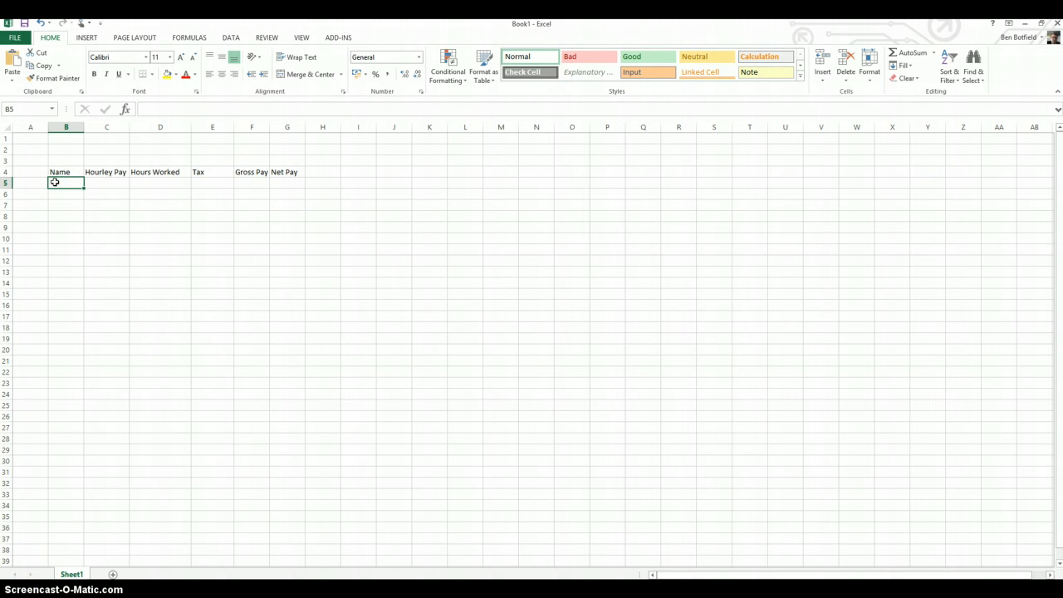
text(Ben)
key(Tab)
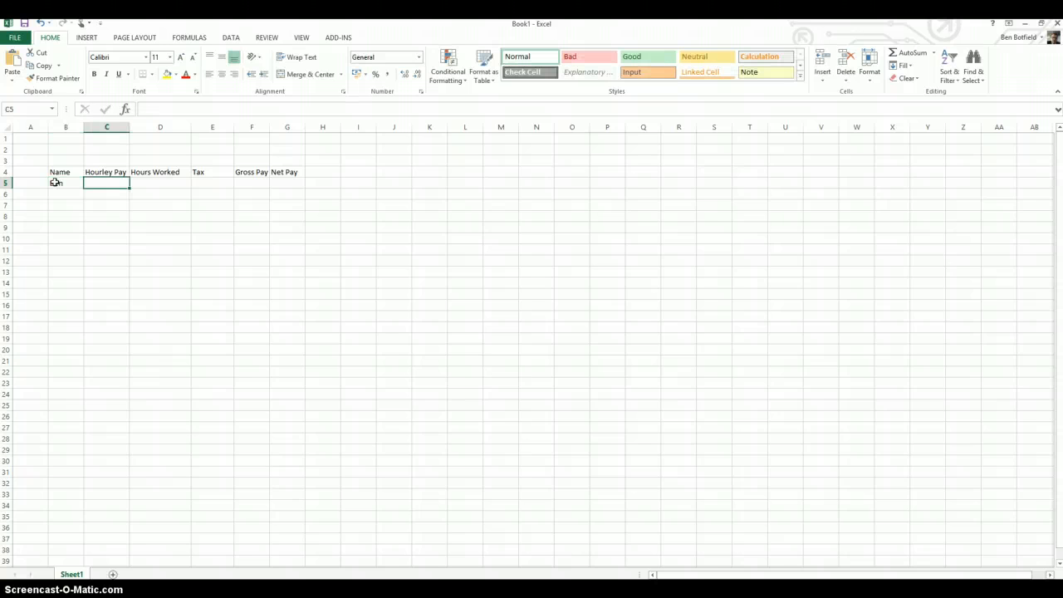
text(8.50)
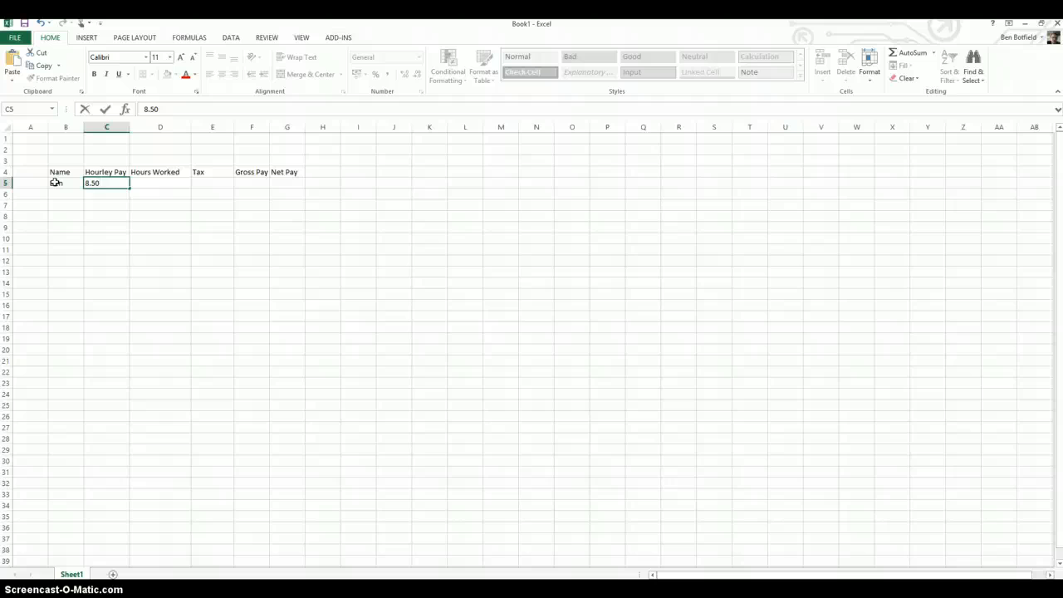
key(Tab)
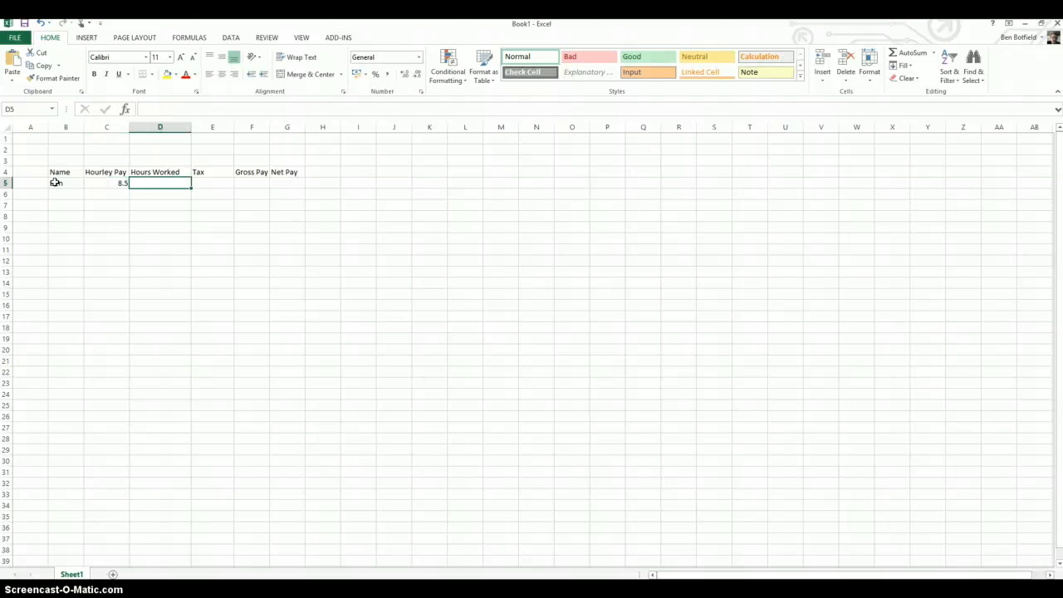
text(40)
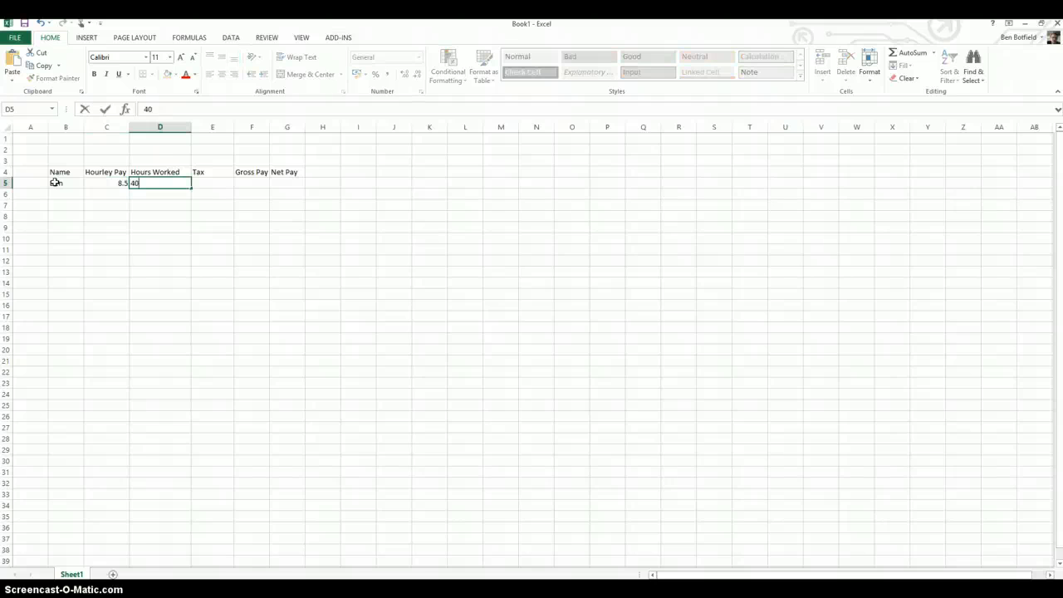
key(Tab)
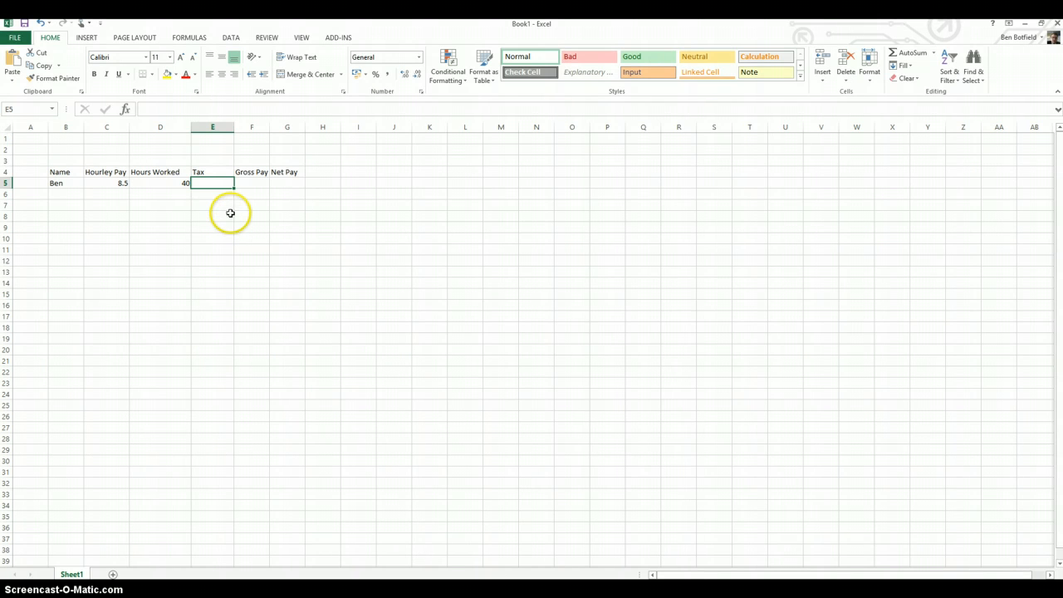
Move the Tax, Gross Pay and Net Pay headings one column over to F4:H4 and enter the heading Pay in E4
click(211, 172)
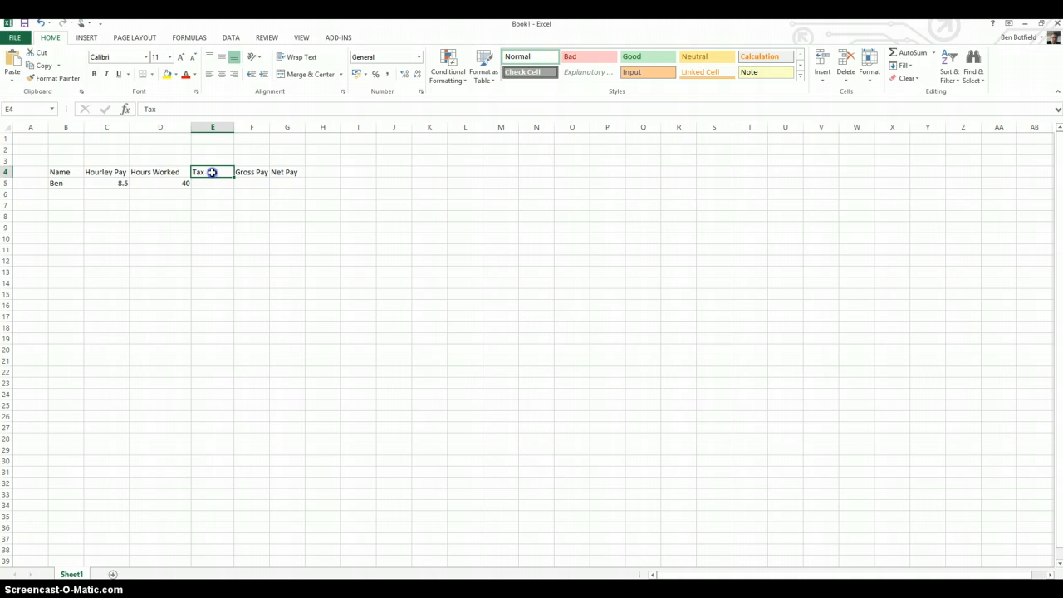
drag(211, 172, 277, 176)
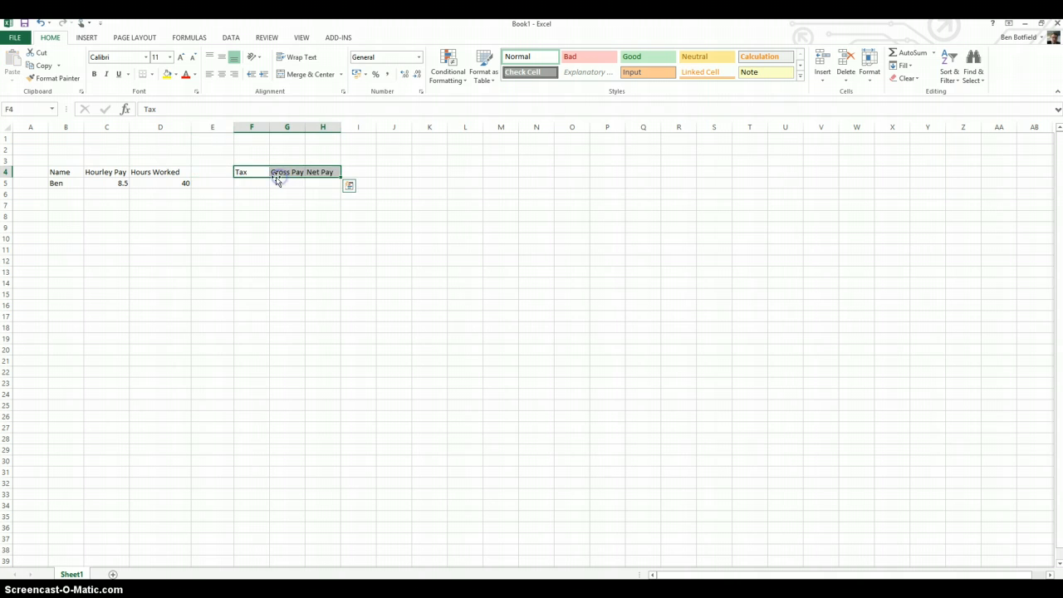
click(217, 170)
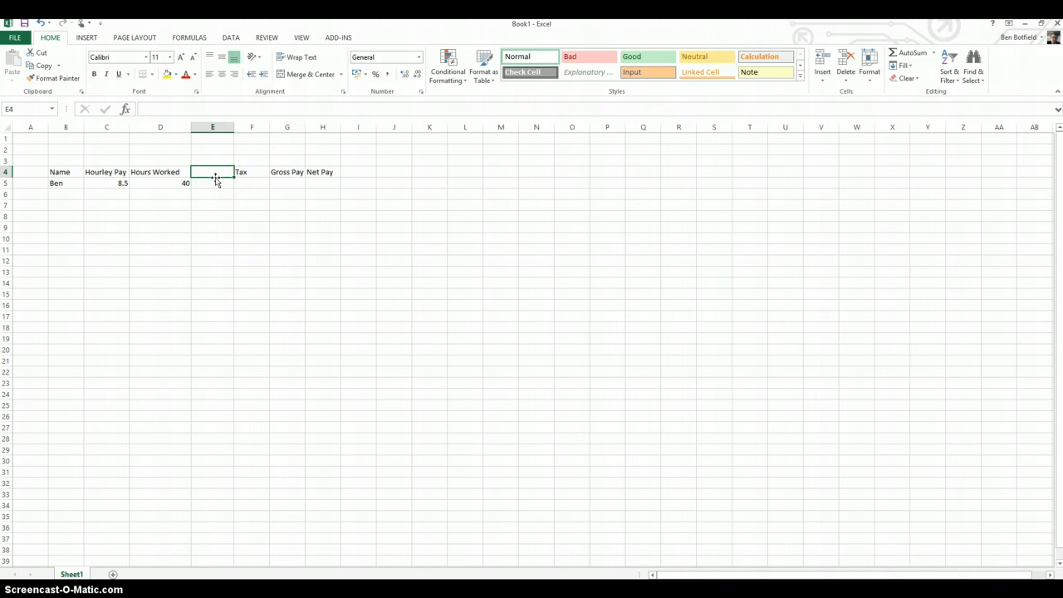
text(T)
key(BackSpace)
text(Pay)
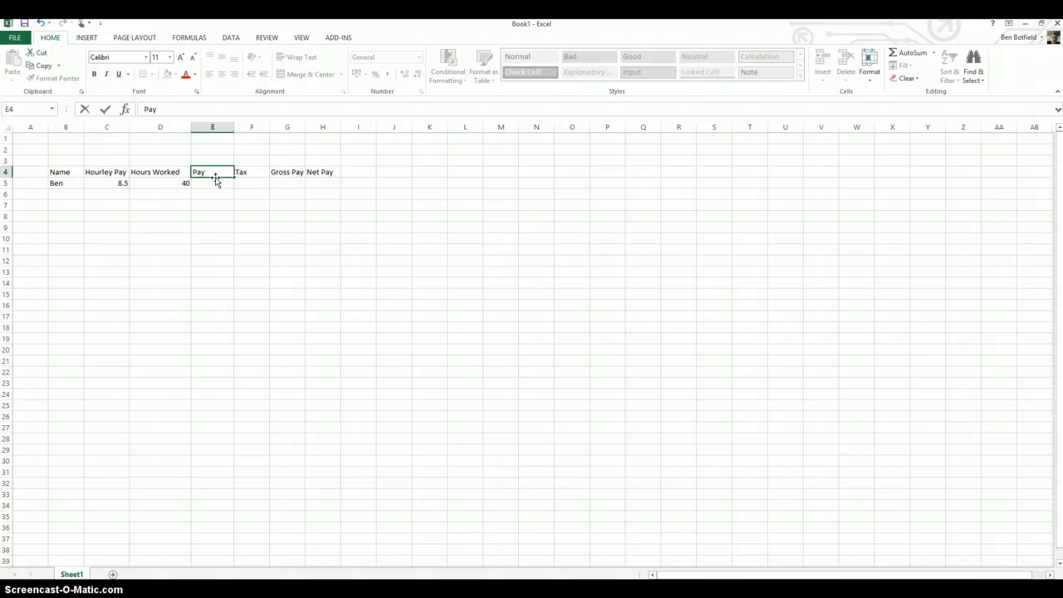
Calculate the employee's pay in E5 from hourly pay and hours worked with =sum(c5*d5)
click(215, 183)
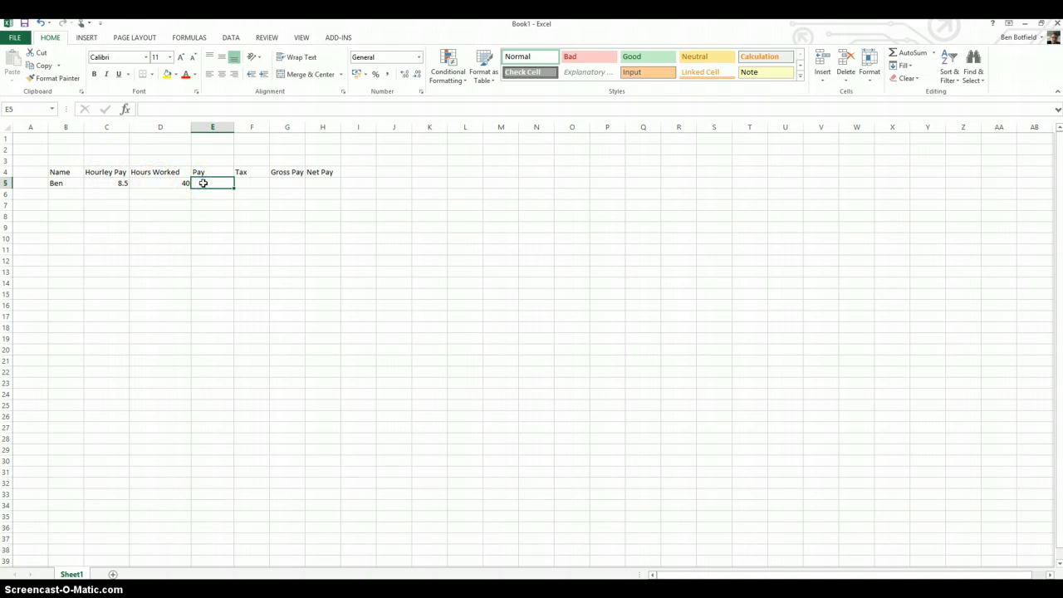
text(=sum()
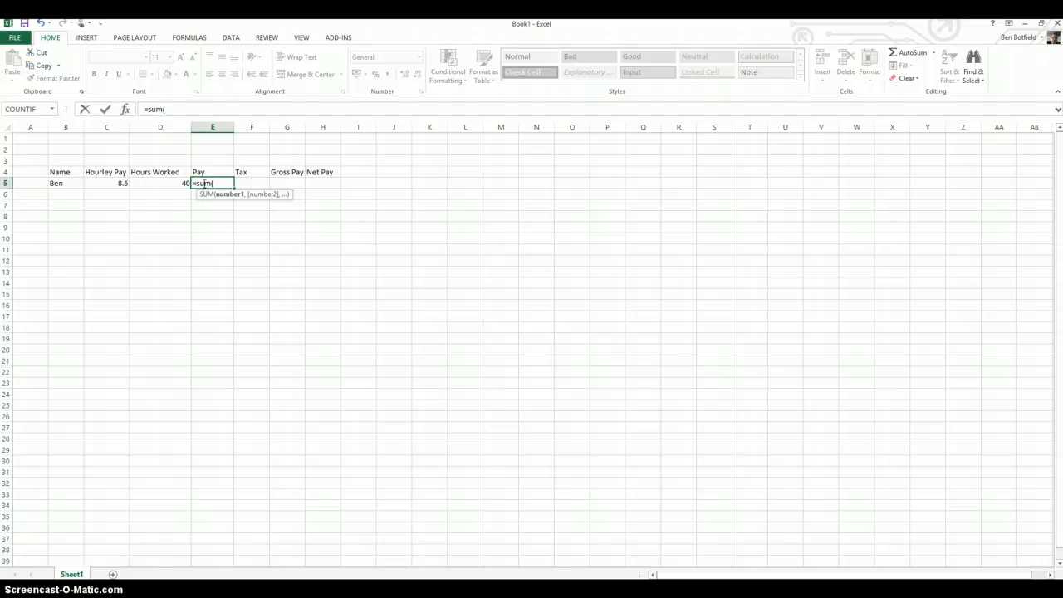
text(c)
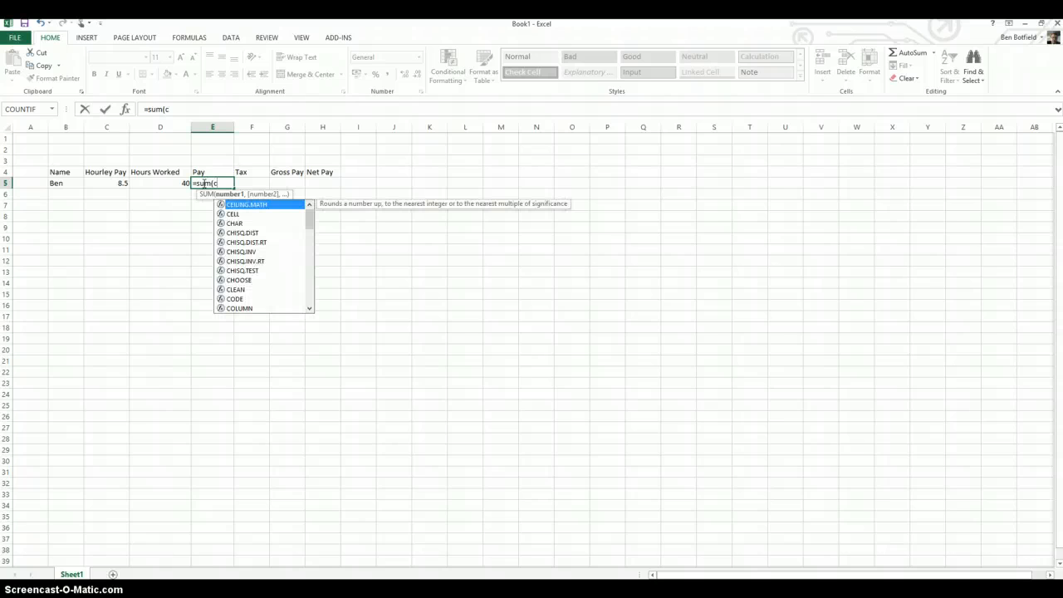
text(5)
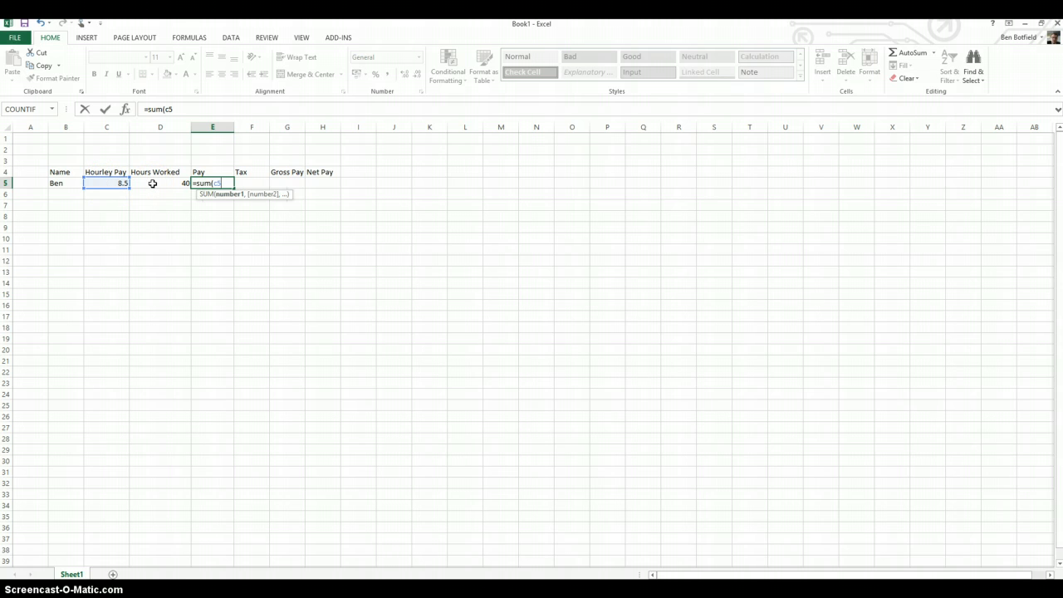
text(*d5)
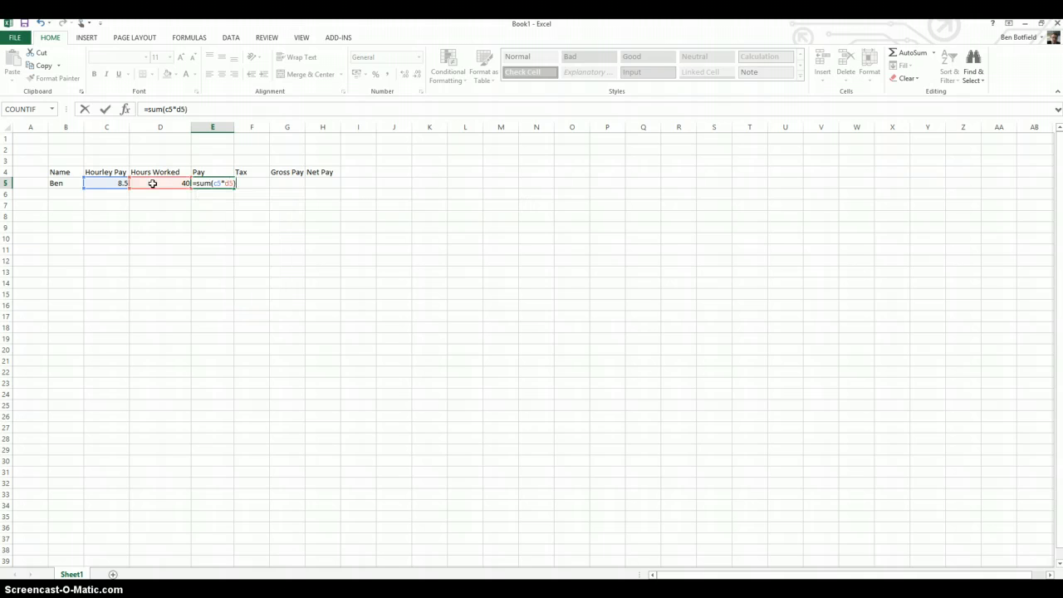
key(Return)
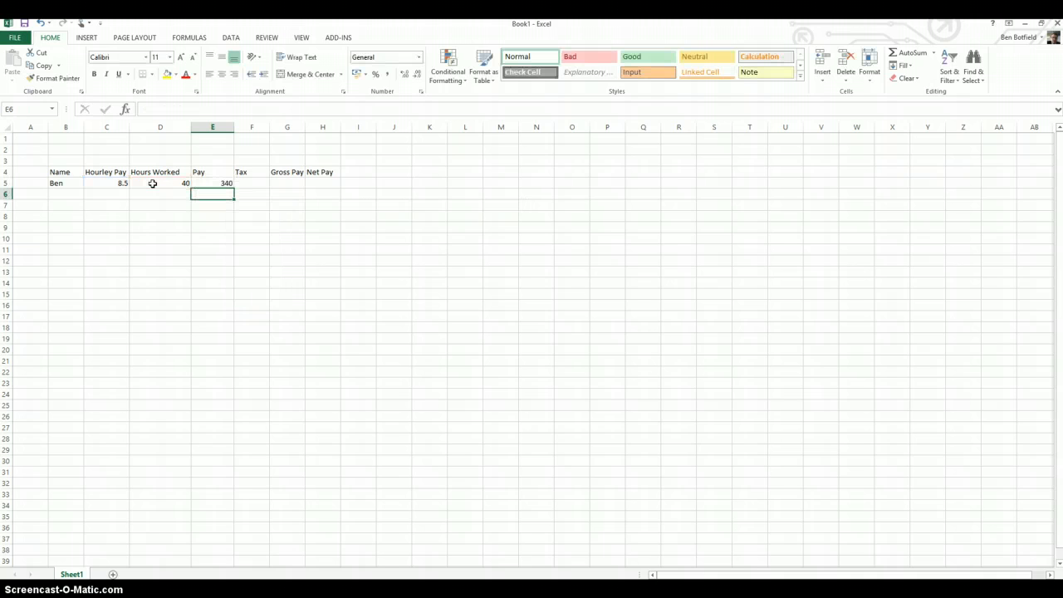
Calculate the tax in F5 as 20 percent of the pay with =sum(E5*0.20)
click(249, 183)
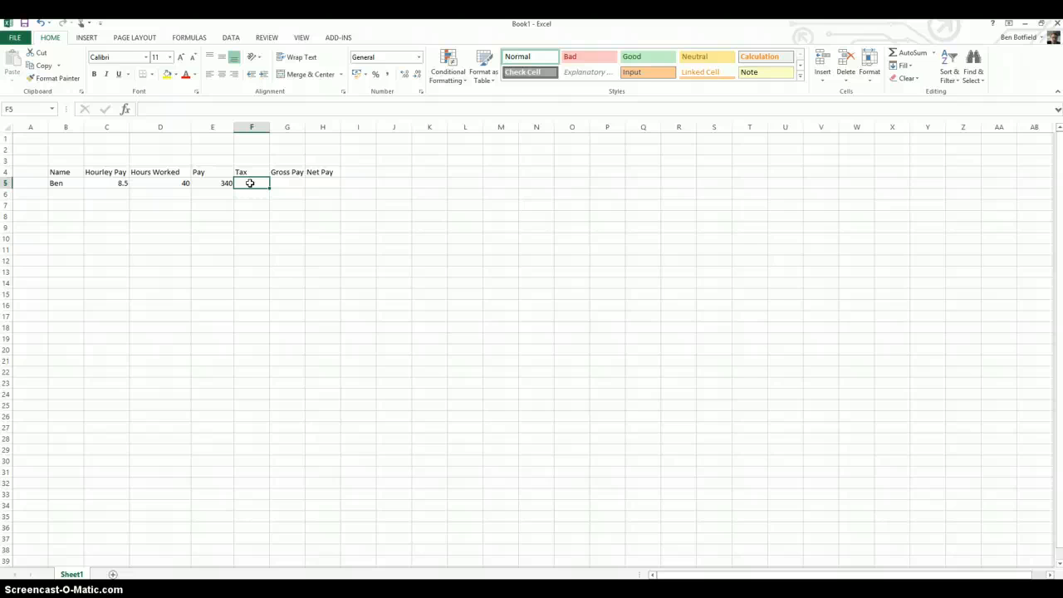
text(=sum()
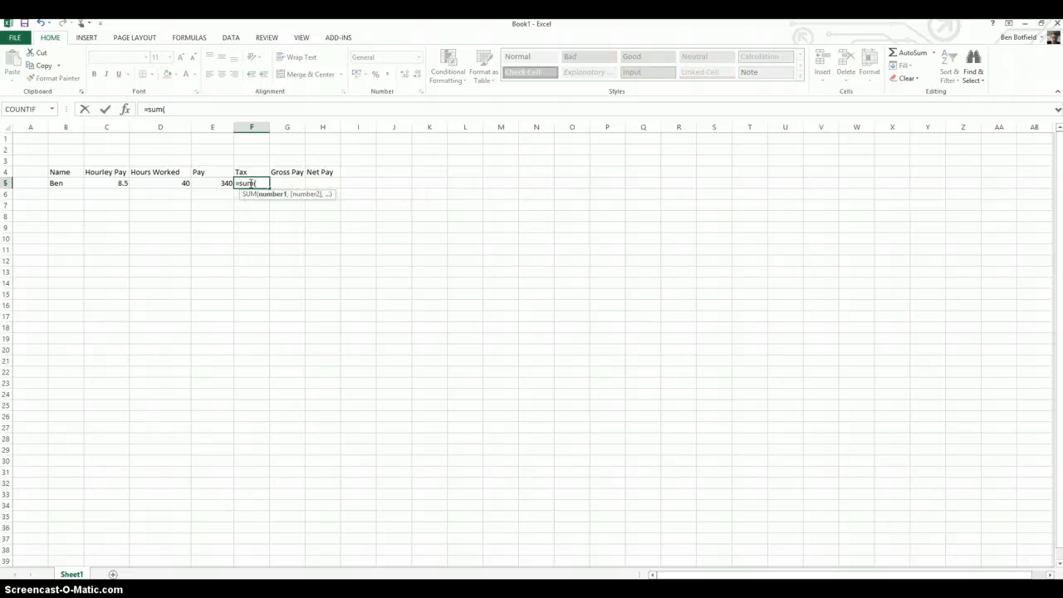
click(215, 183)
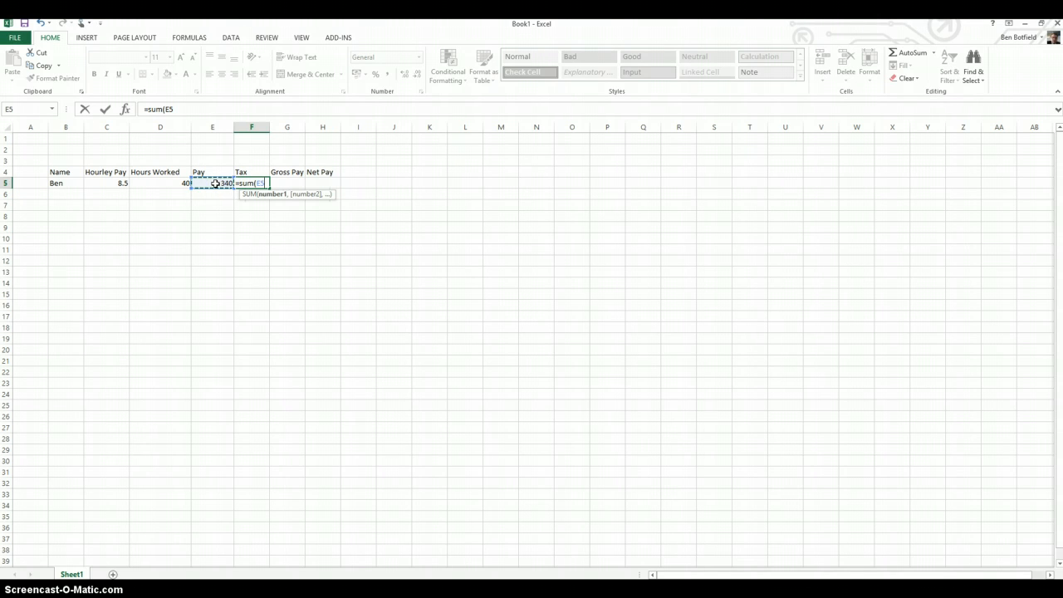
text(*0.20))
key(Return)
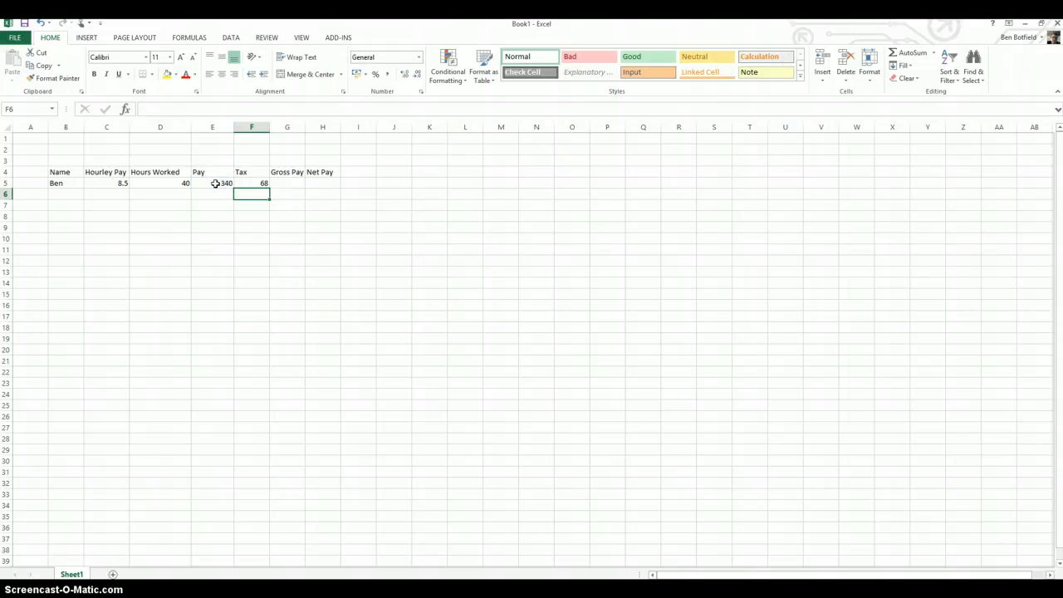
Delete the Gross Pay heading from G4 and move the Net Pay heading into its place
click(280, 184)
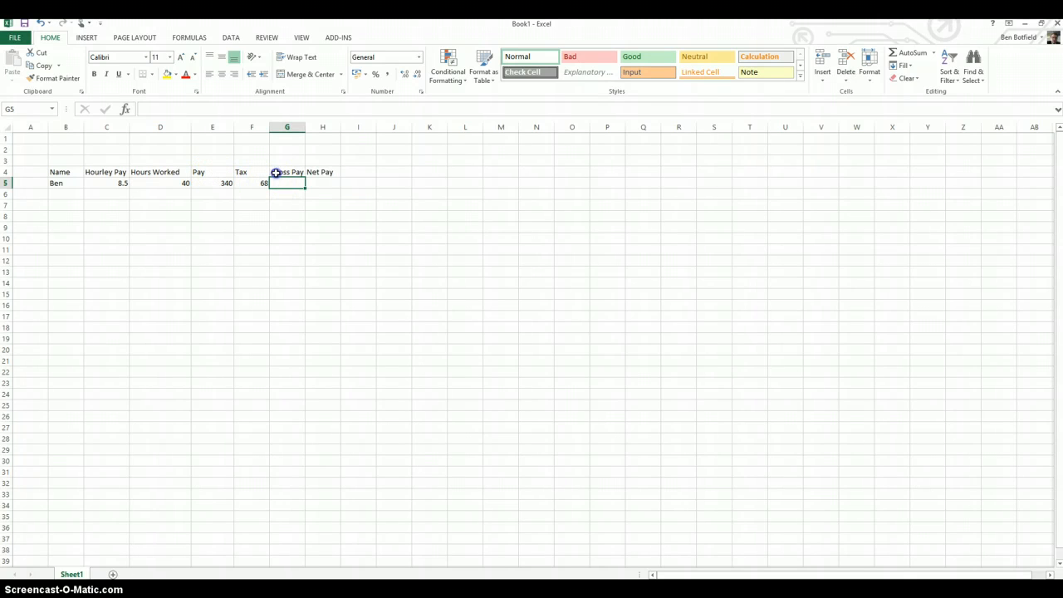
click(276, 172)
key(Delete)
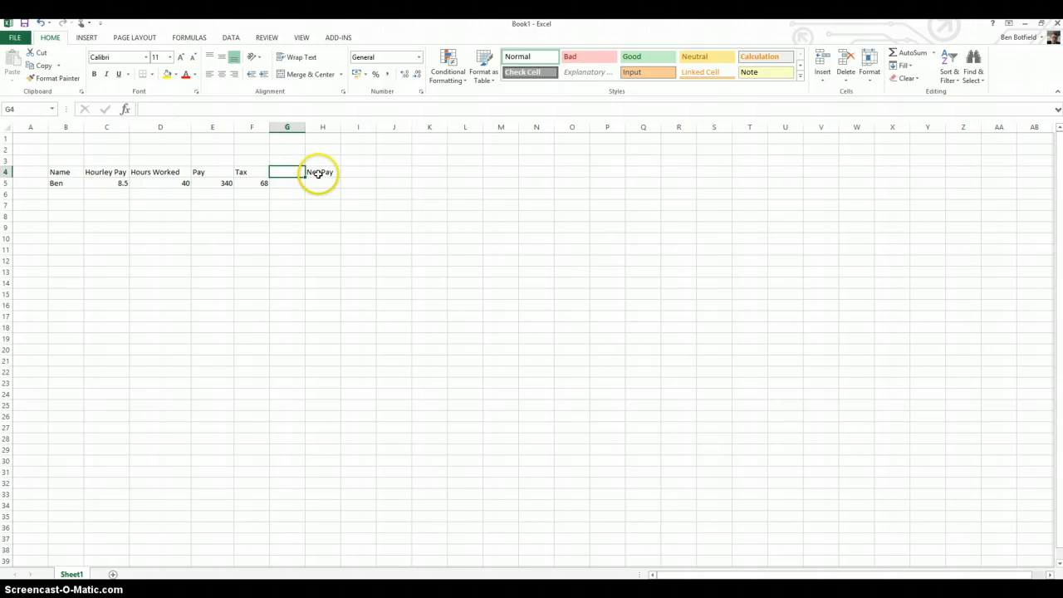
click(315, 174)
drag(313, 181, 287, 184)
Calculate the net pay in G5 by subtracting the tax from the pay with =sum(E5-F5)
click(286, 186)
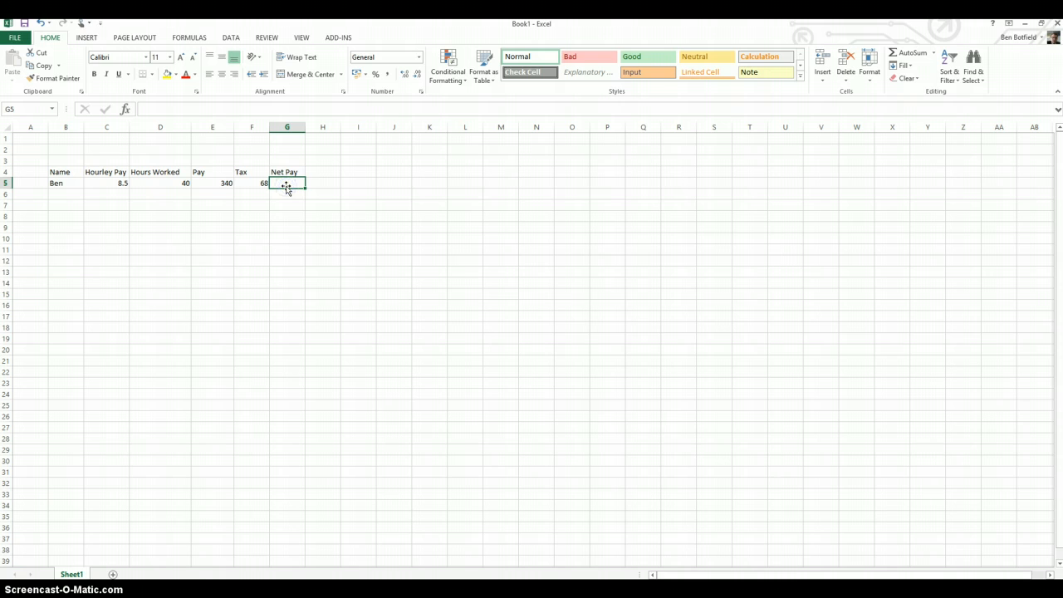
text(=sum()
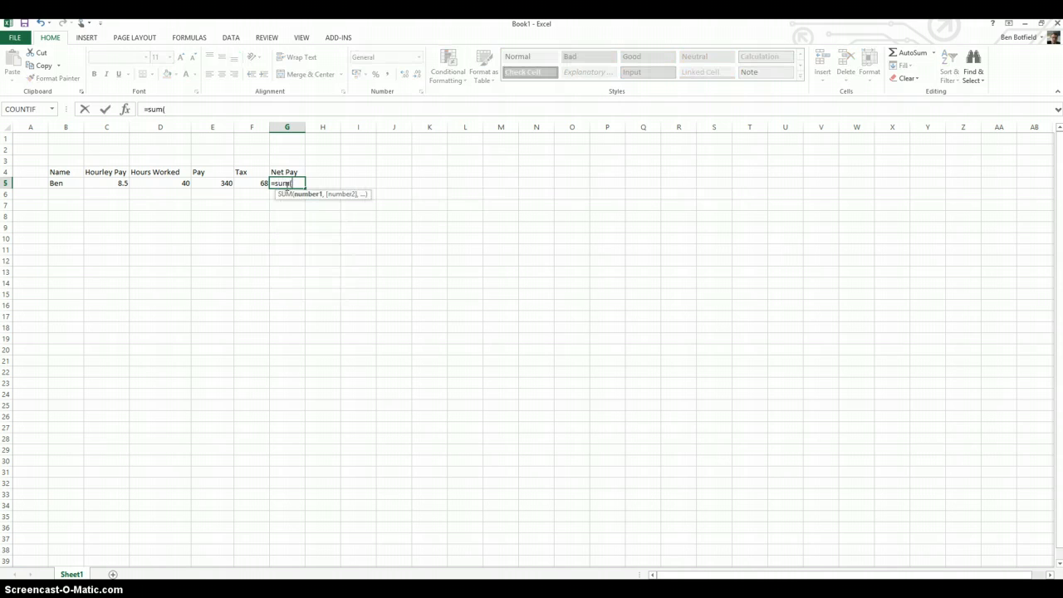
click(216, 184)
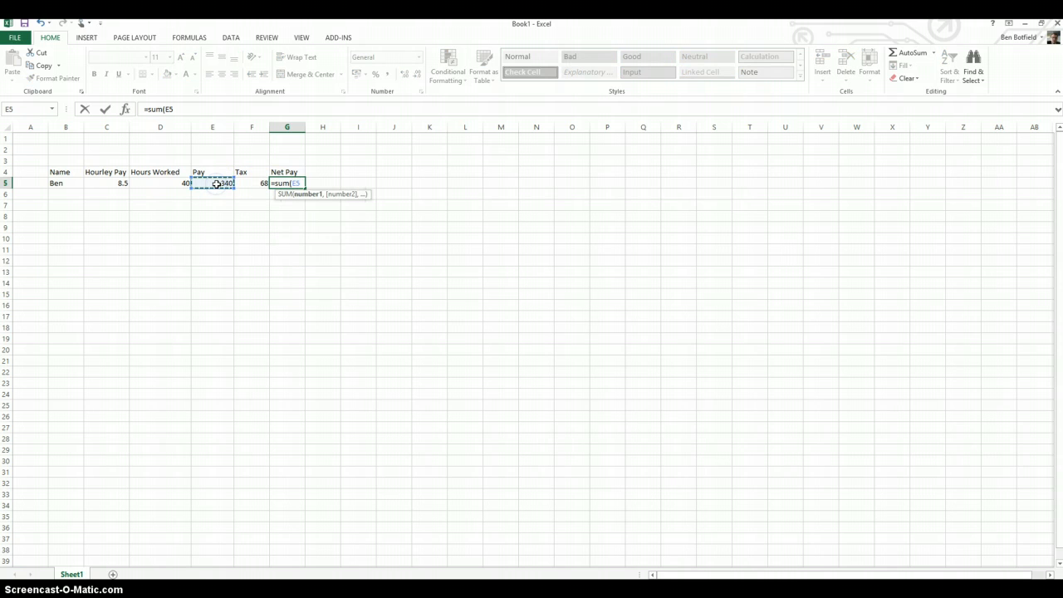
text(-)
click(249, 183)
text())
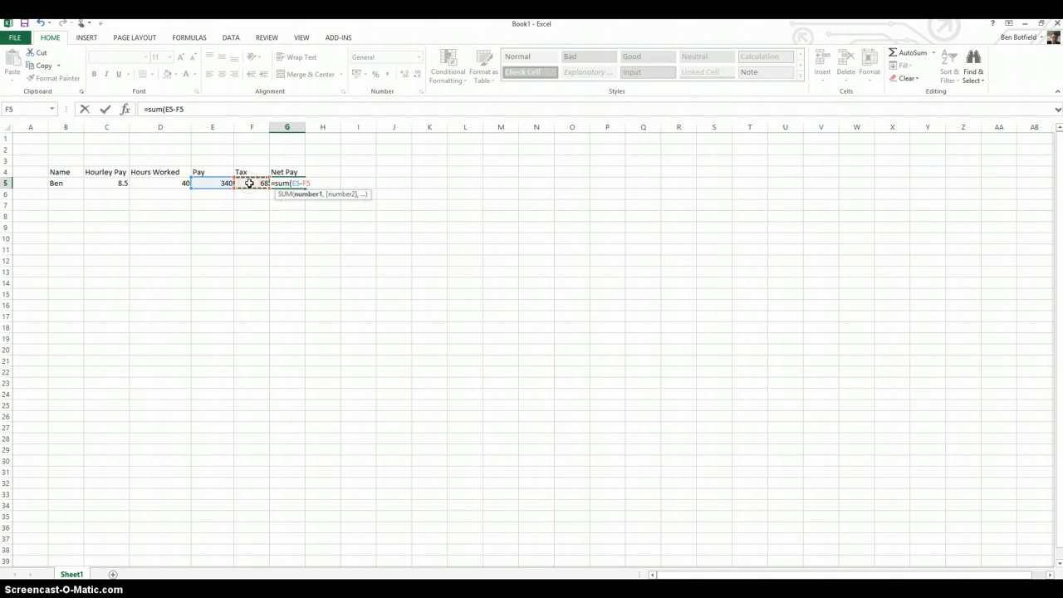
key(Return)
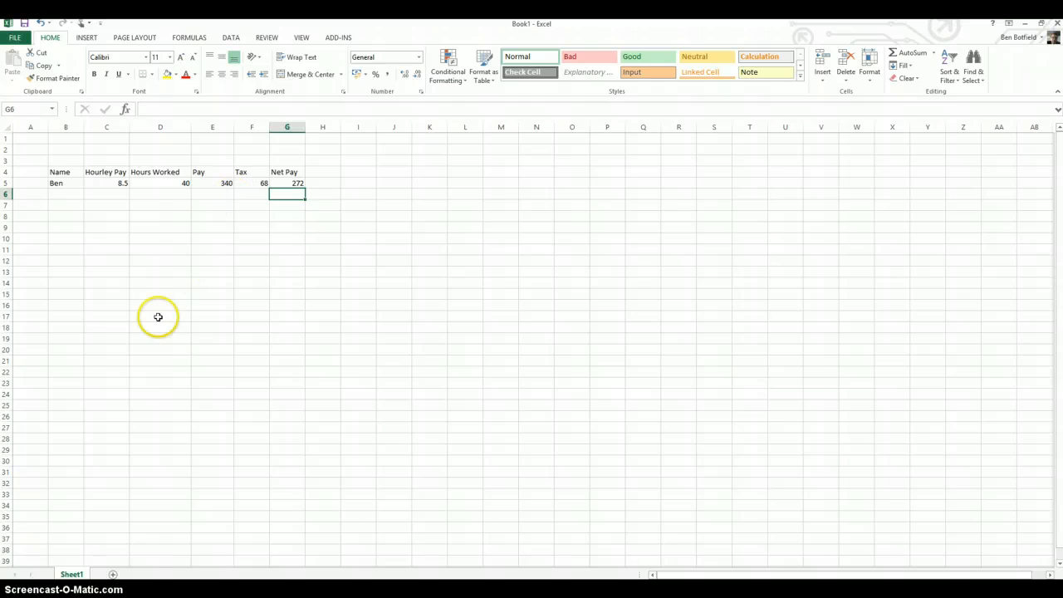
click(245, 181)
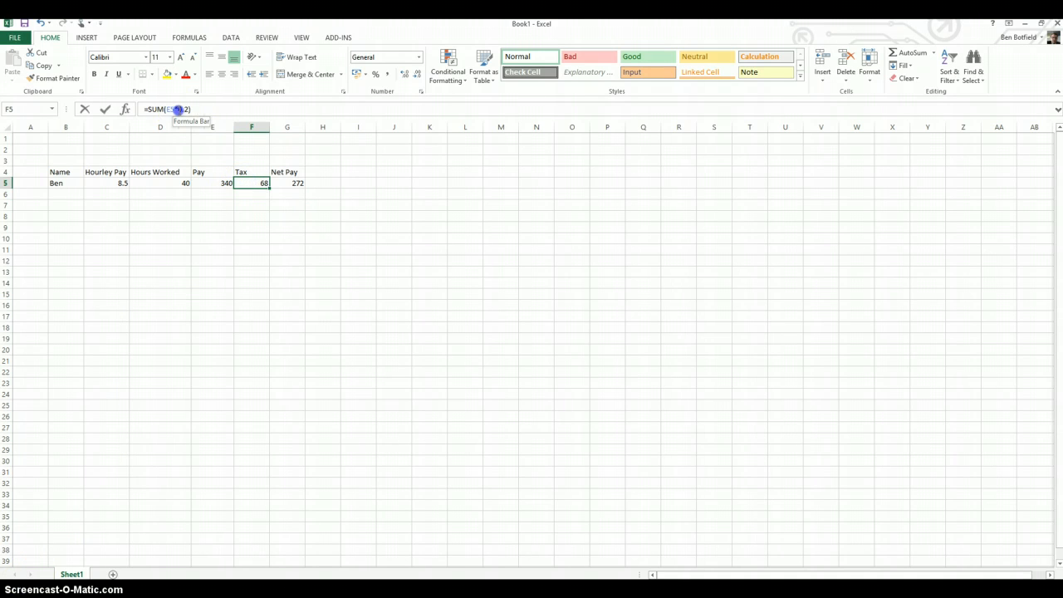
double_click(184, 109)
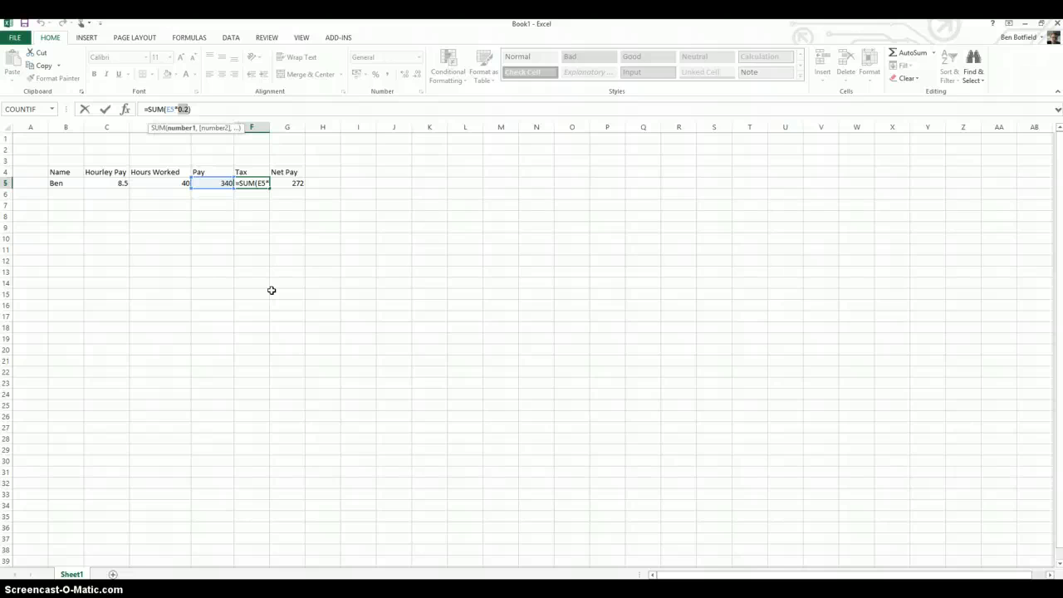
click(178, 141)
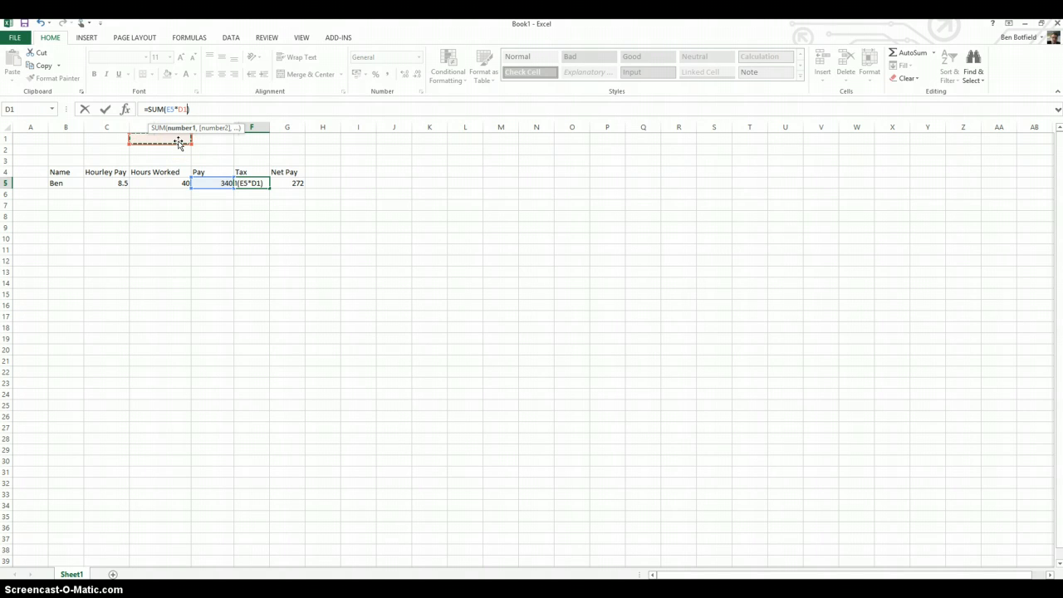
key(ctrl+z)
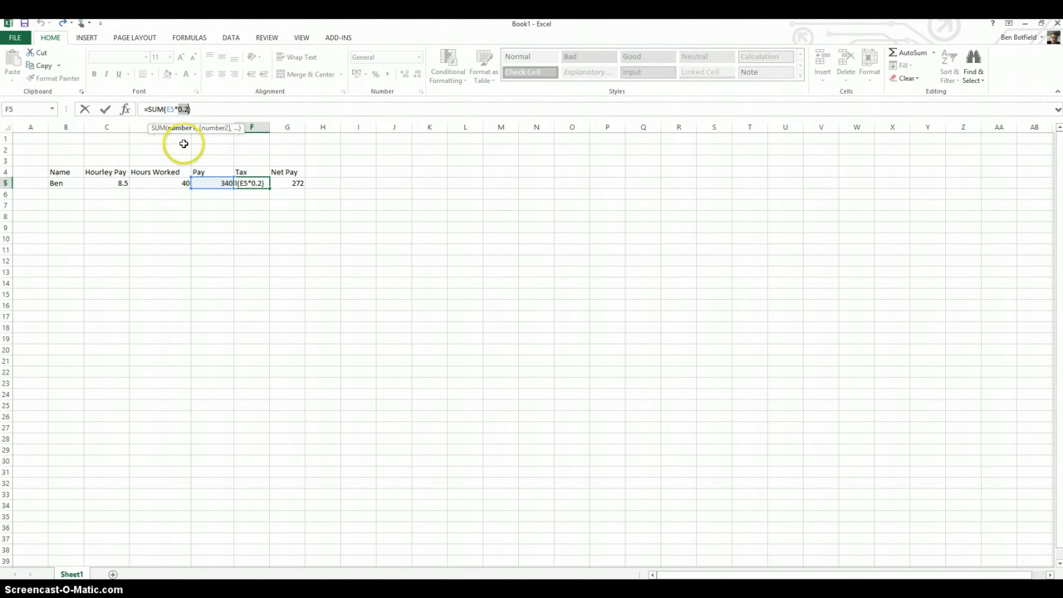
click(182, 109)
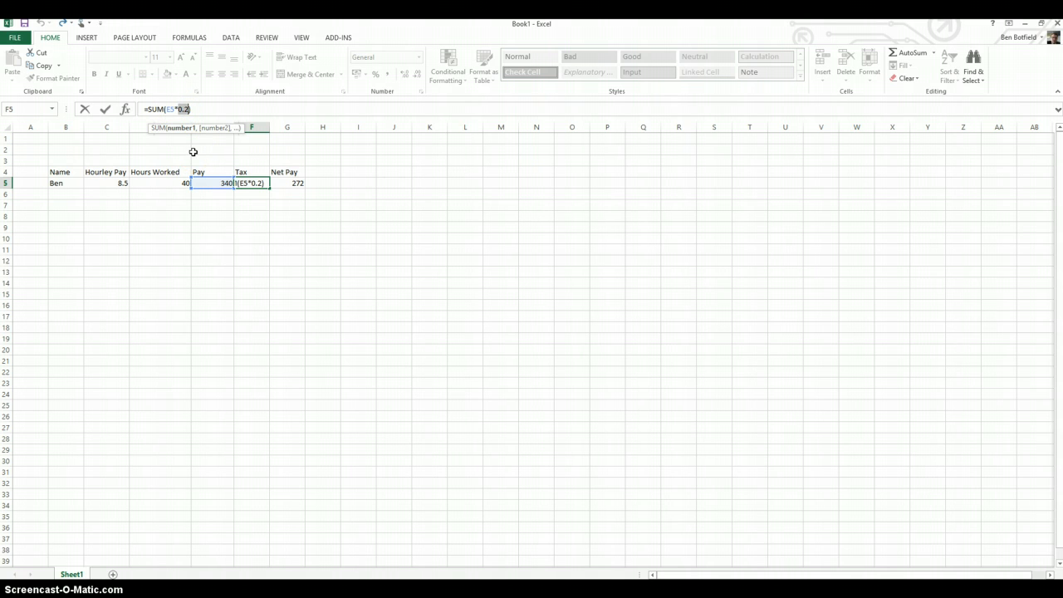
click(254, 181)
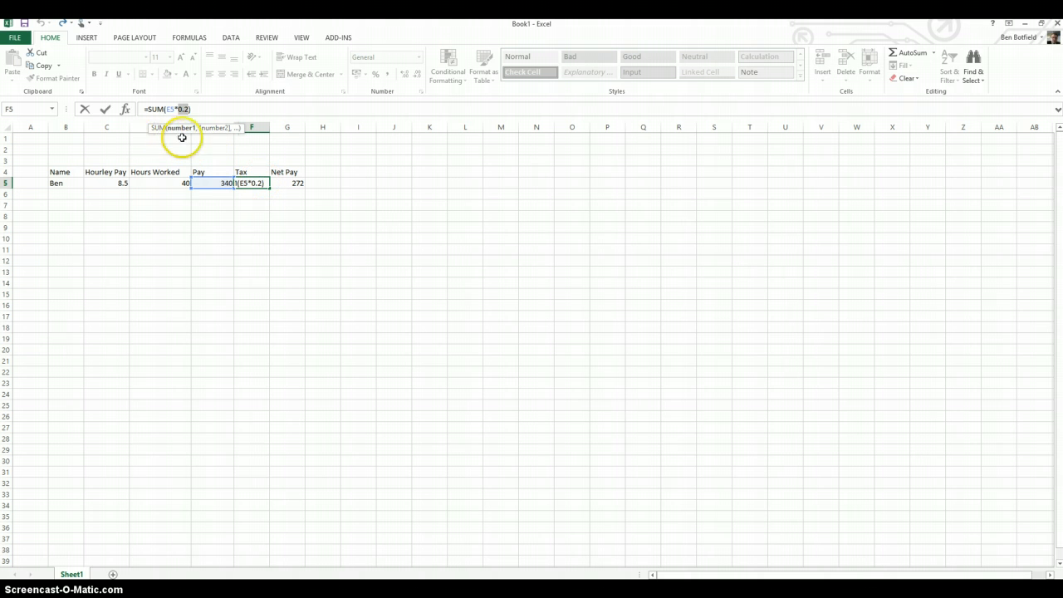
click(153, 140)
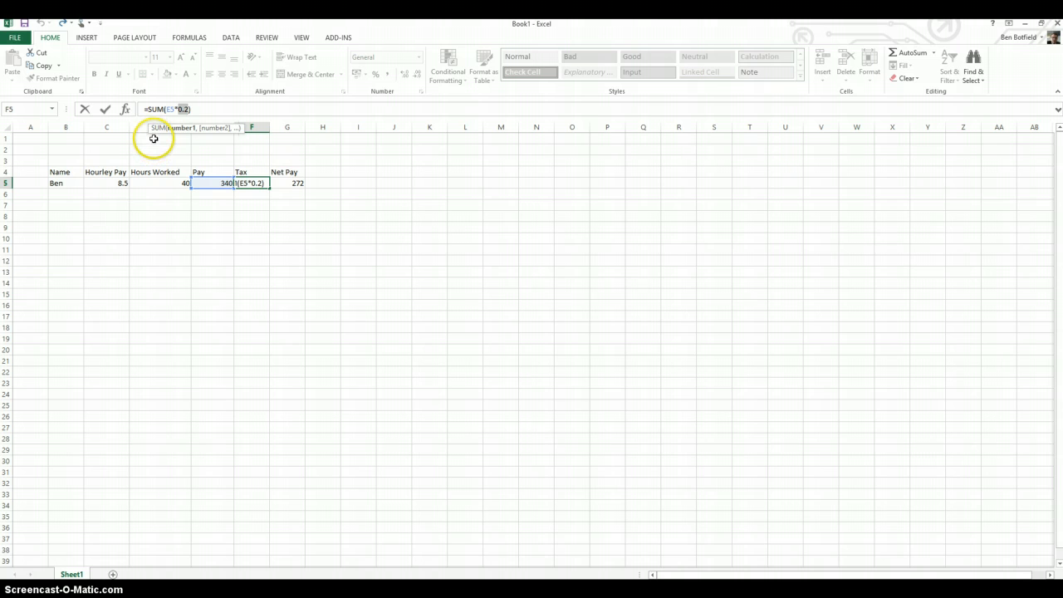
click(148, 138)
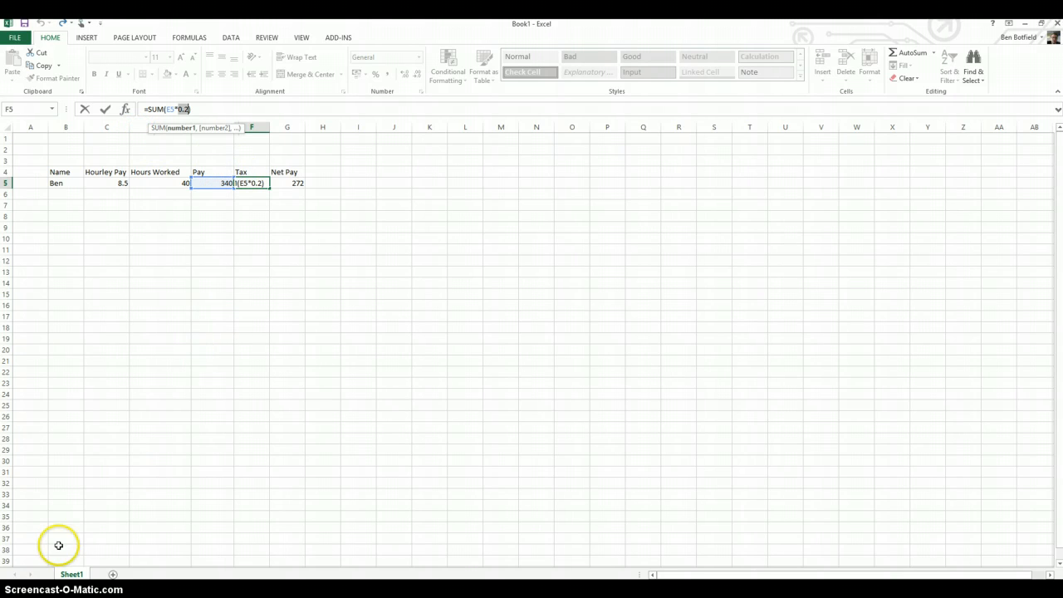
click(196, 109)
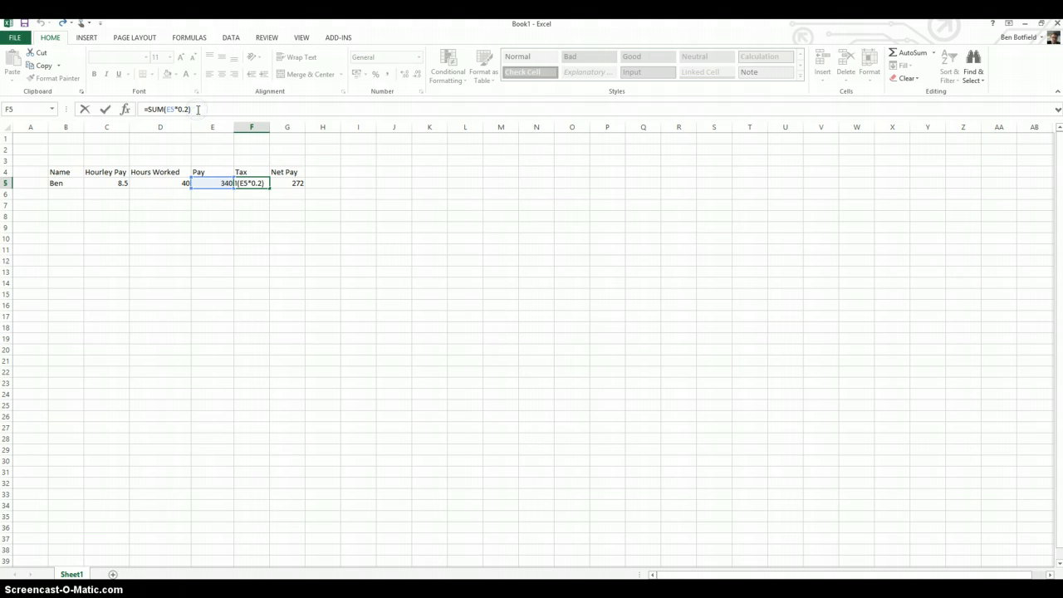
key(Return)
Add a tax rate above the table, with the label Tax in D1 and 20% in E1
click(170, 139)
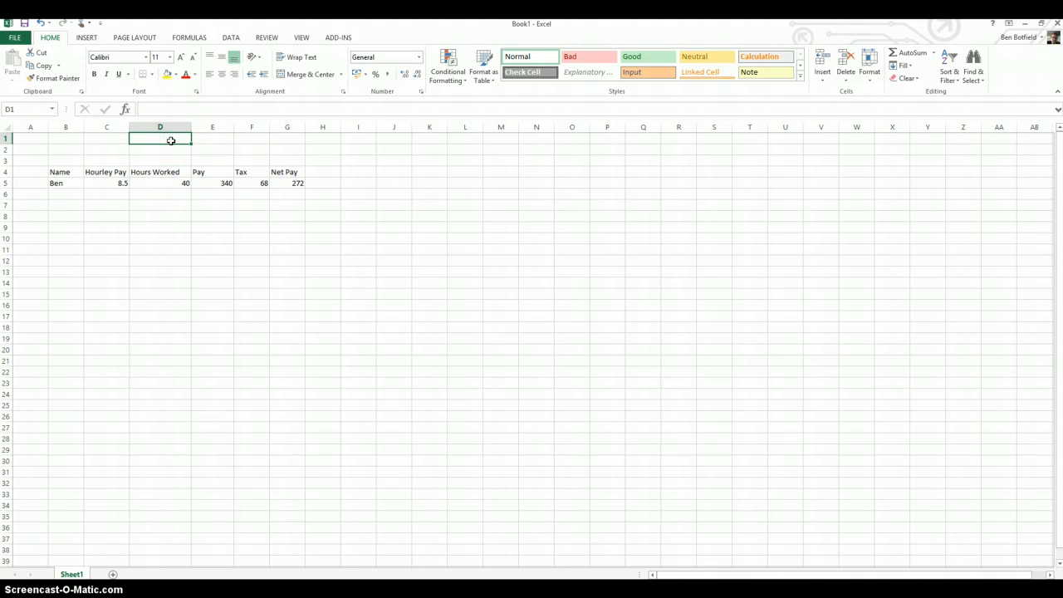
text(Tax)
key(Tab)
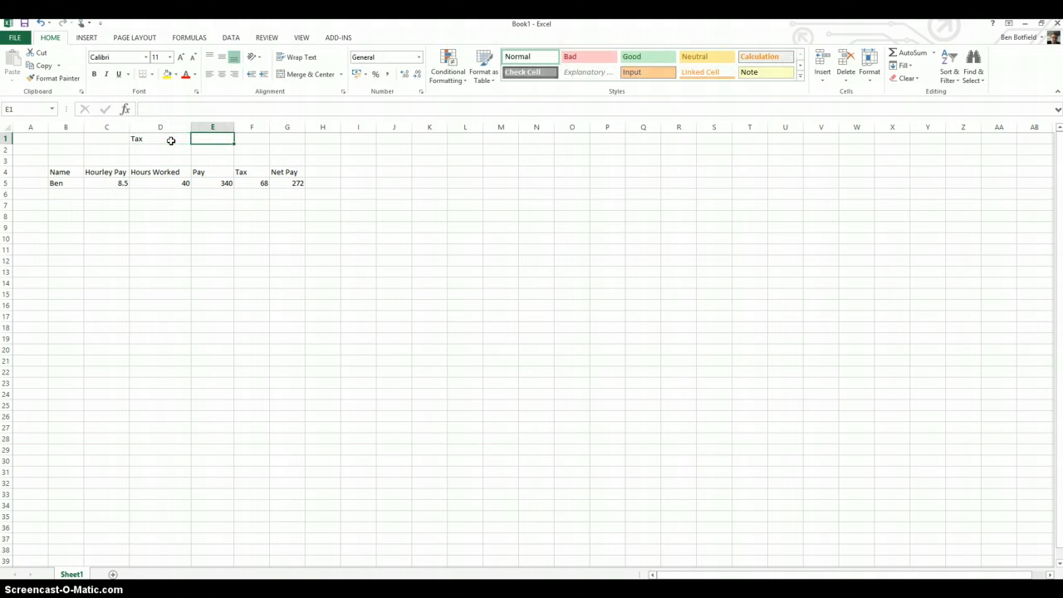
text(2)
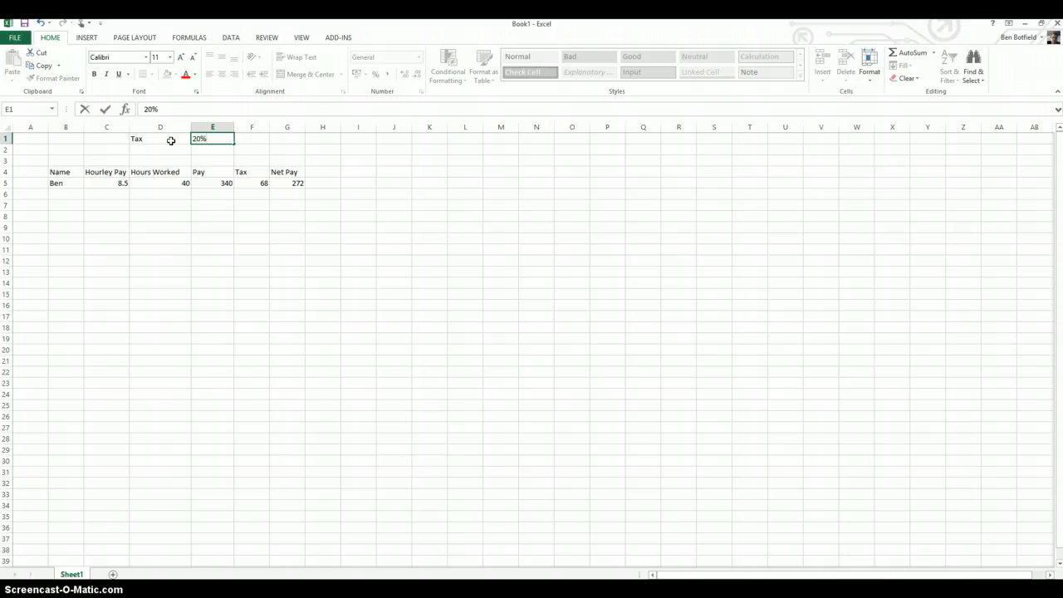
text(0%)
Replace the fixed 0.2 rate in the F5 tax formula with a reference to E1, giving =SUM(E5*e1)
click(249, 183)
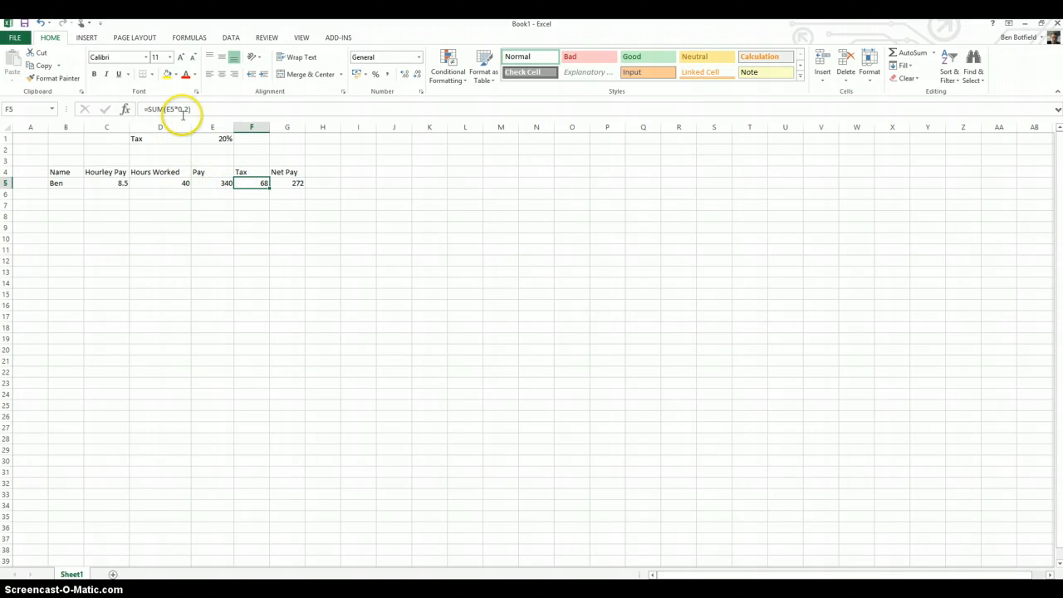
click(181, 109)
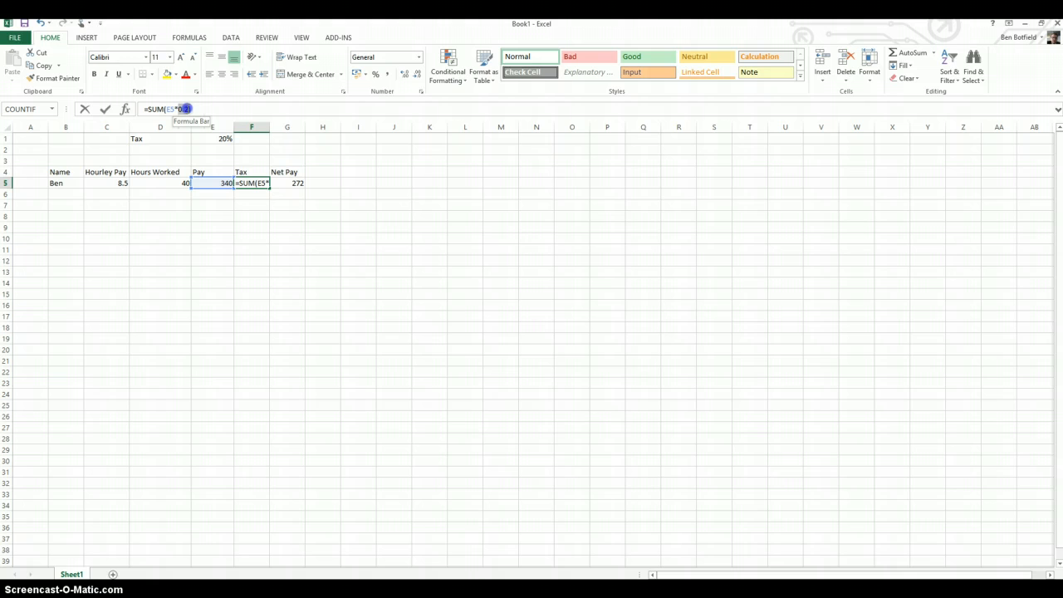
drag(185, 109, 190, 109)
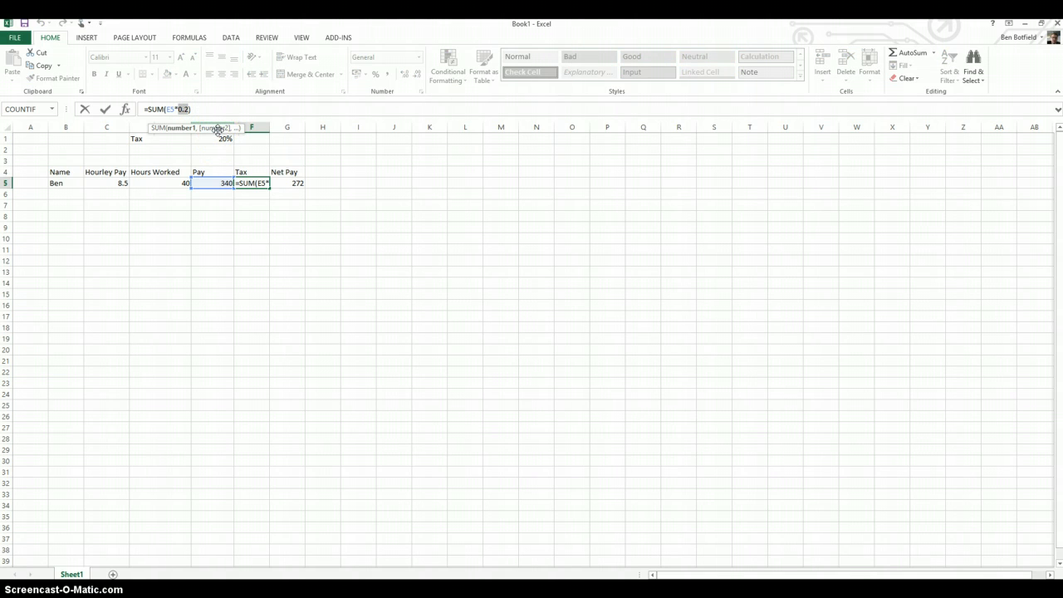
text(e1)
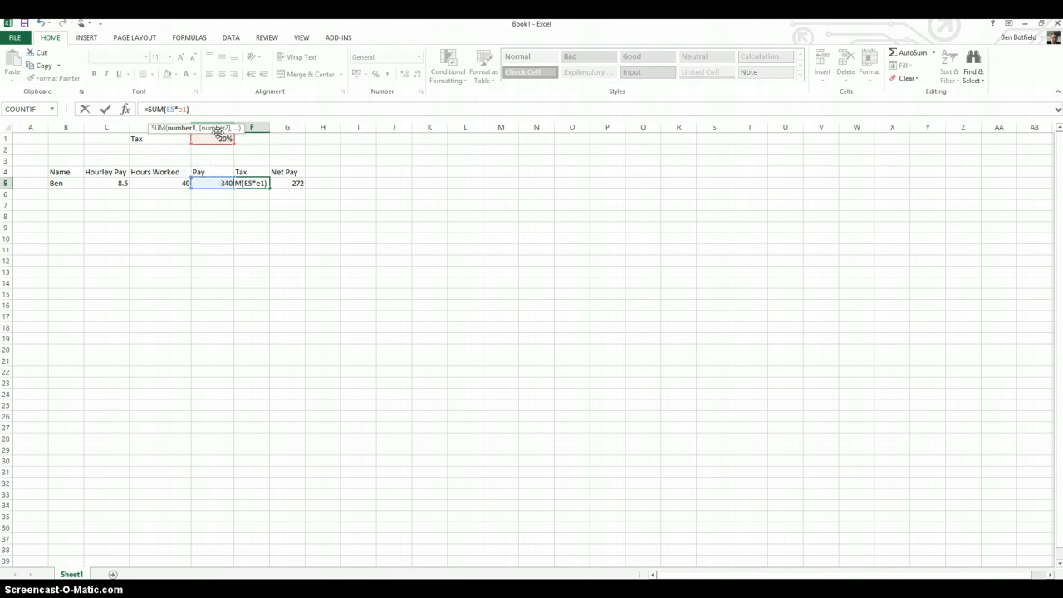
click(212, 108)
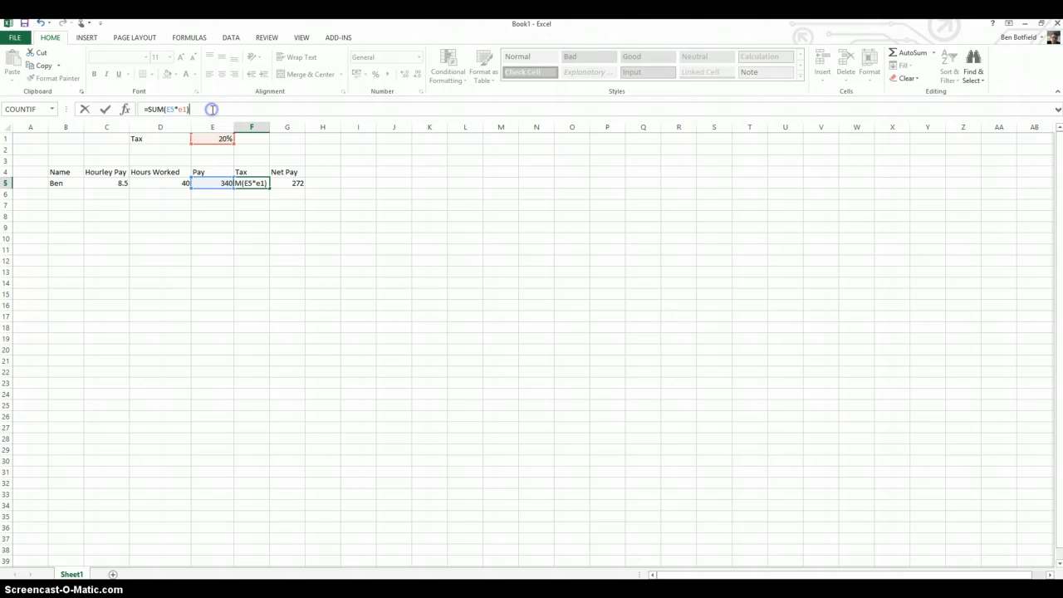
key(Return)
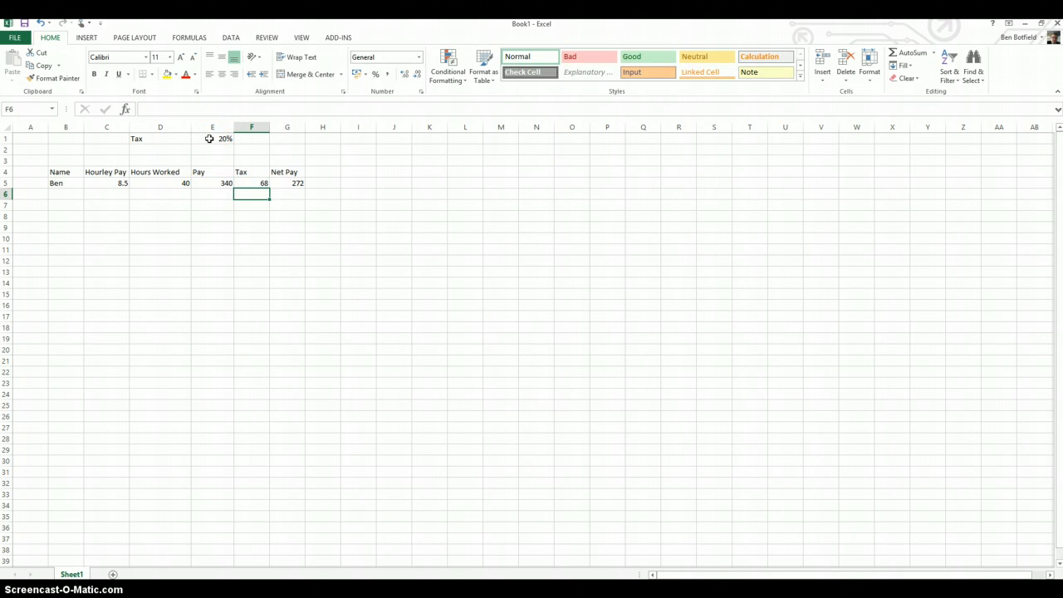
Fill the employee row B5:G5 down through row 12 to test the relative tax reference
drag(65, 194, 288, 250)
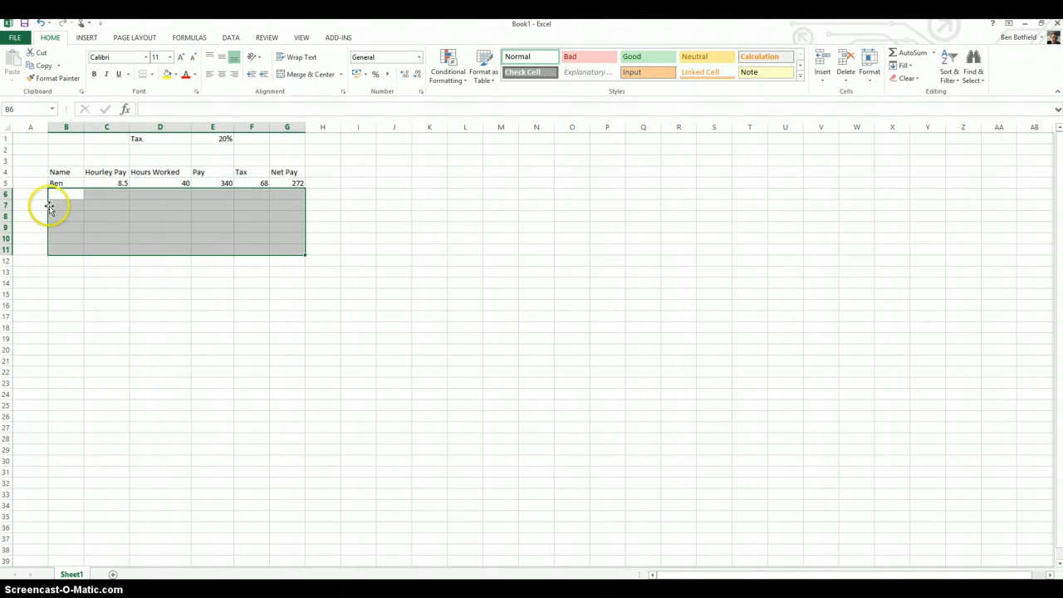
drag(63, 181, 302, 265)
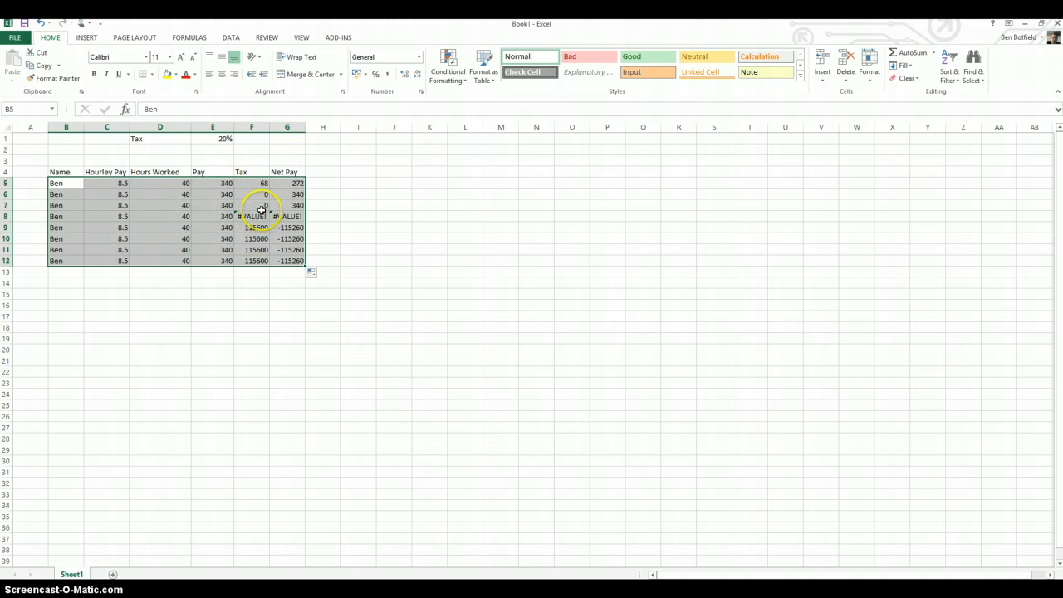
Examine which cells the tax formulas in F5 to F8 refer to
click(252, 184)
click(169, 109)
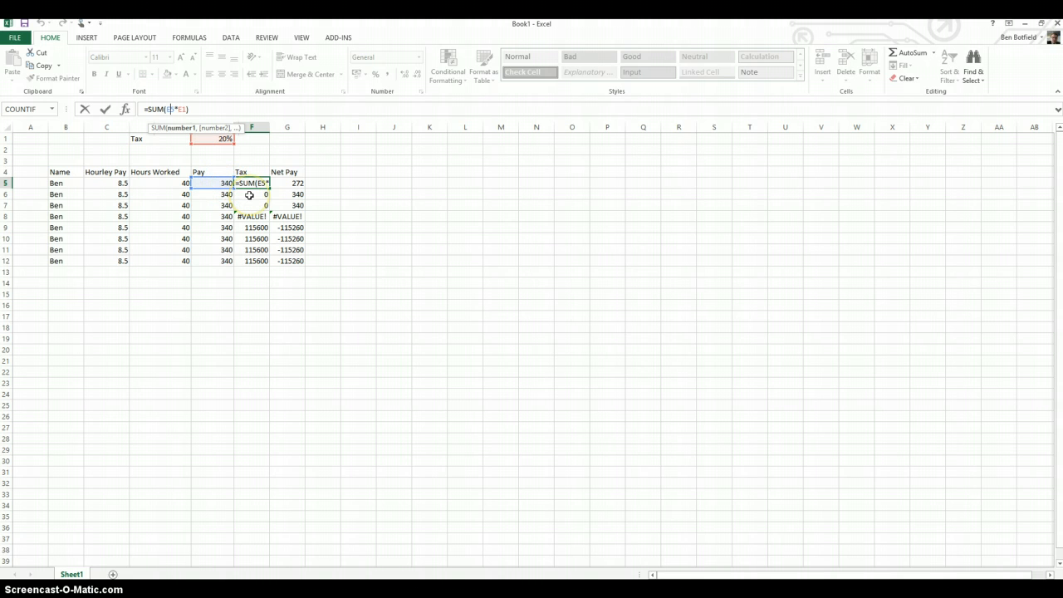
key(Return)
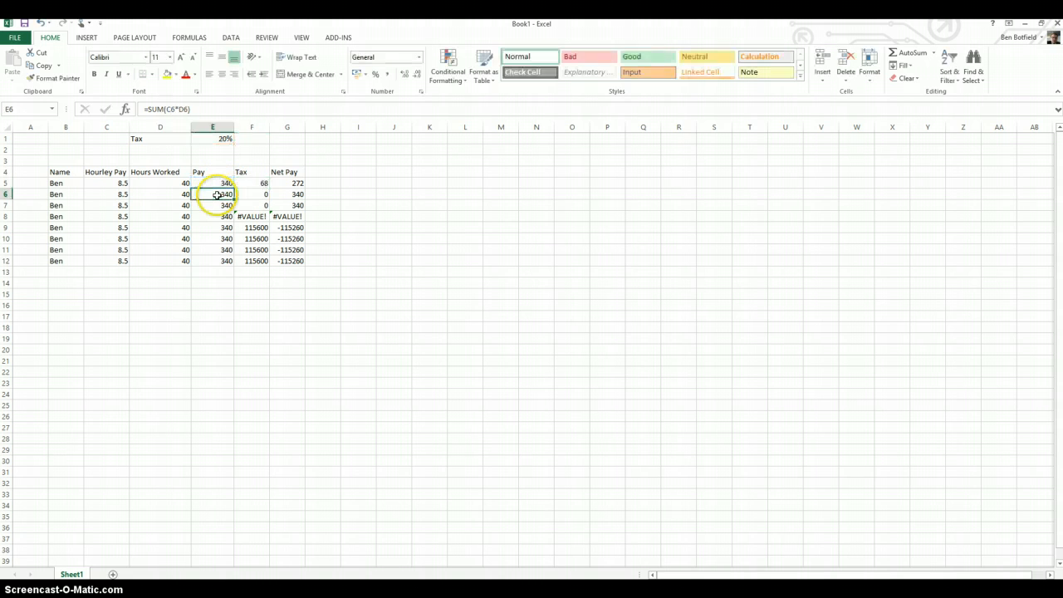
double_click(170, 109)
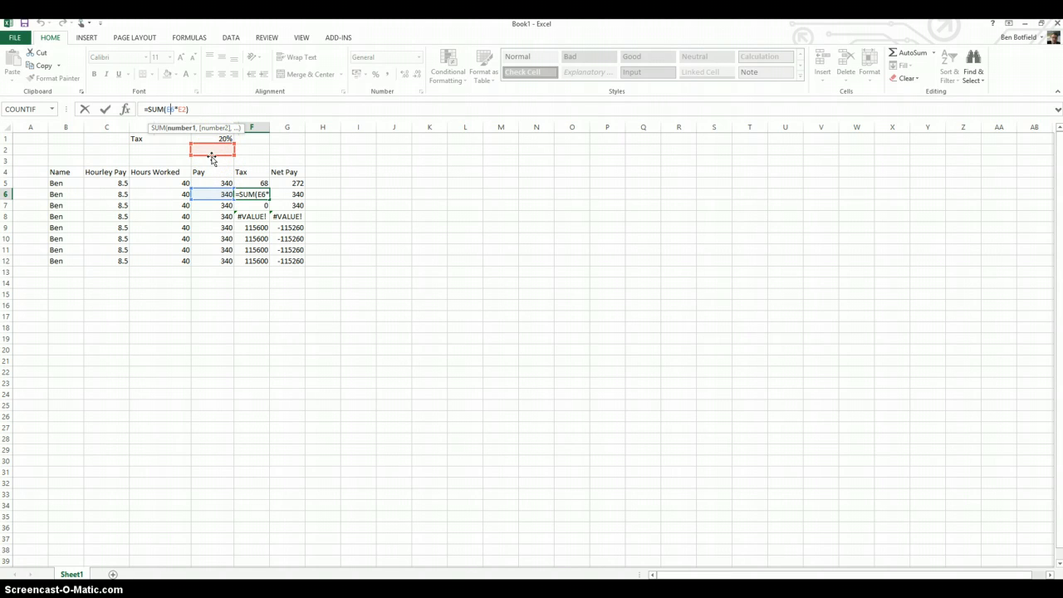
key(Return)
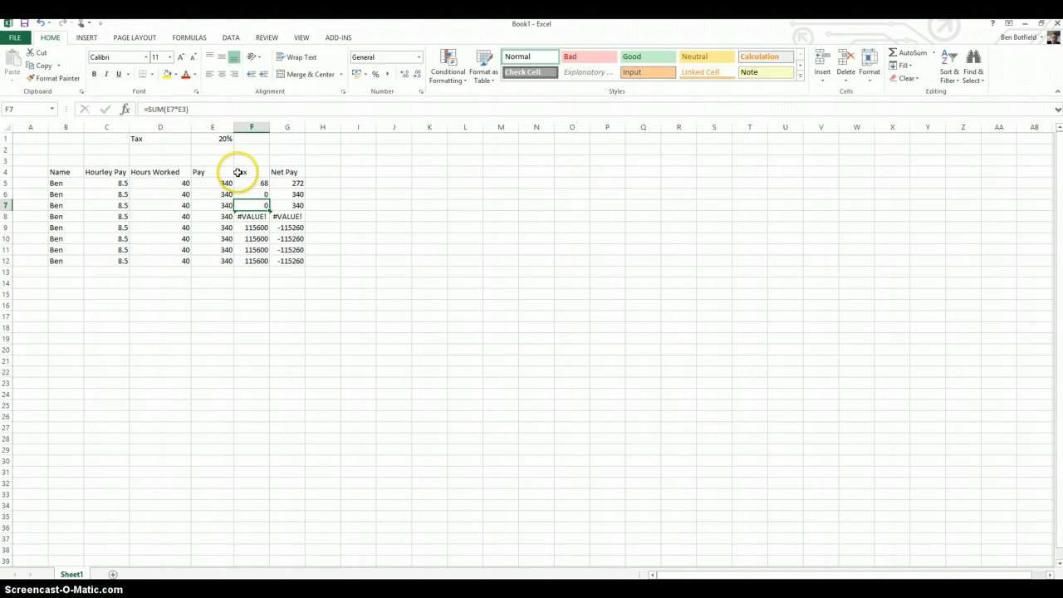
click(168, 108)
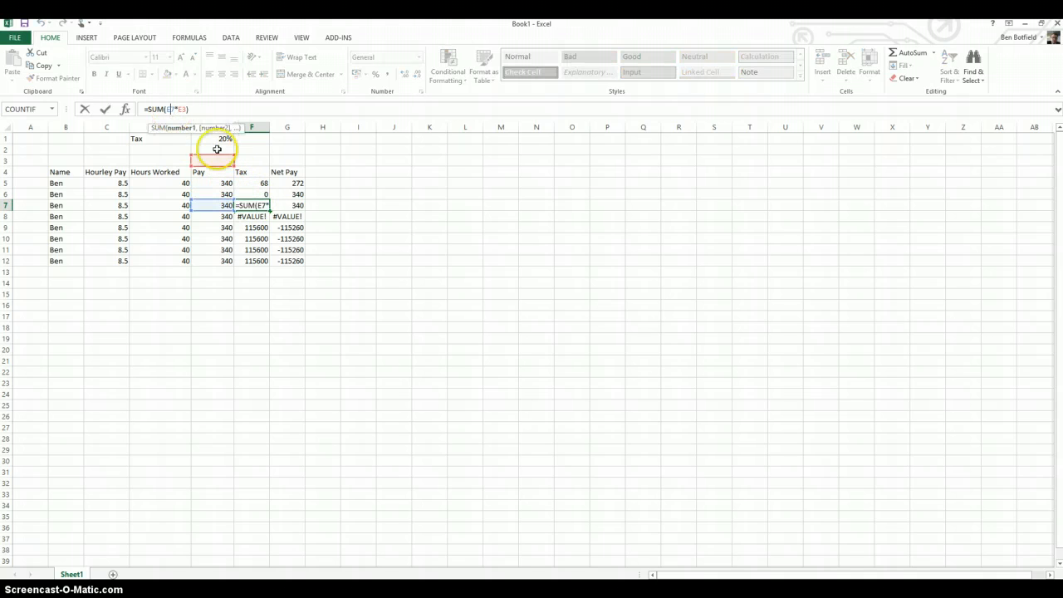
click(249, 215)
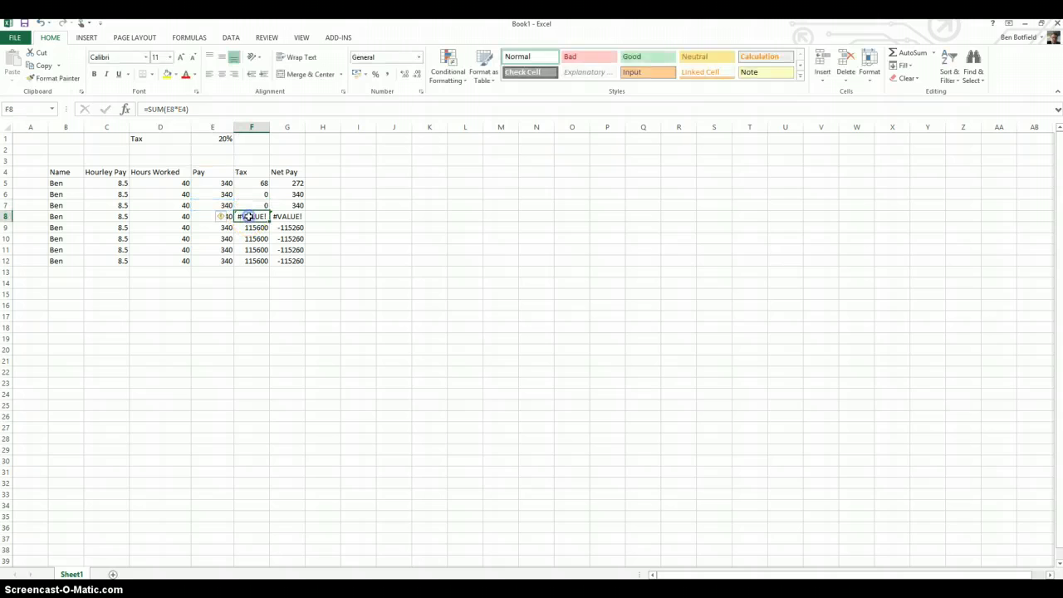
click(176, 109)
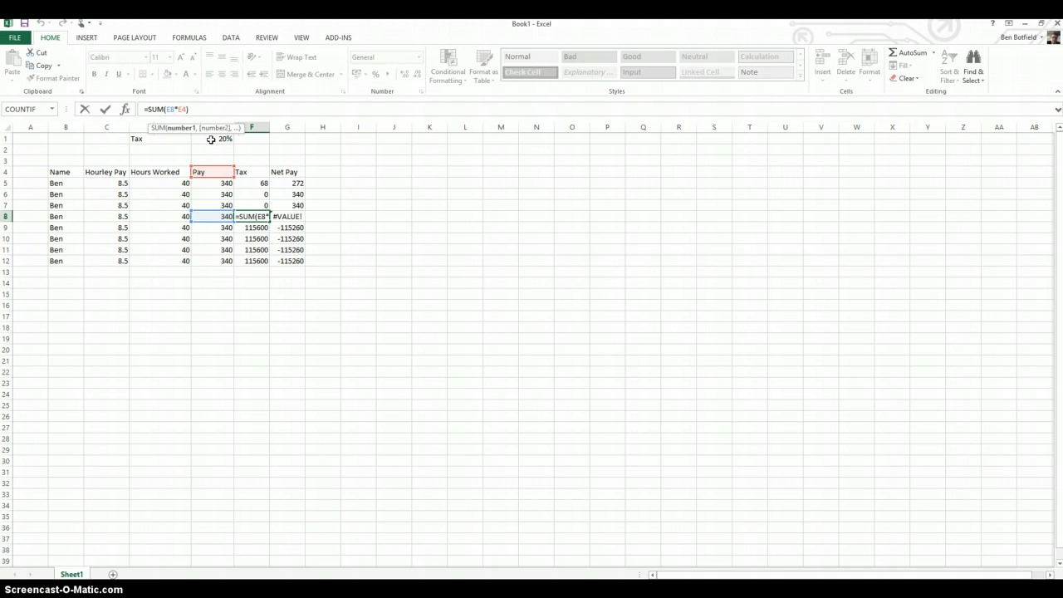
Delete the copied employee rows in B6:G12, keeping the original row 5
drag(59, 194, 301, 265)
key(Delete)
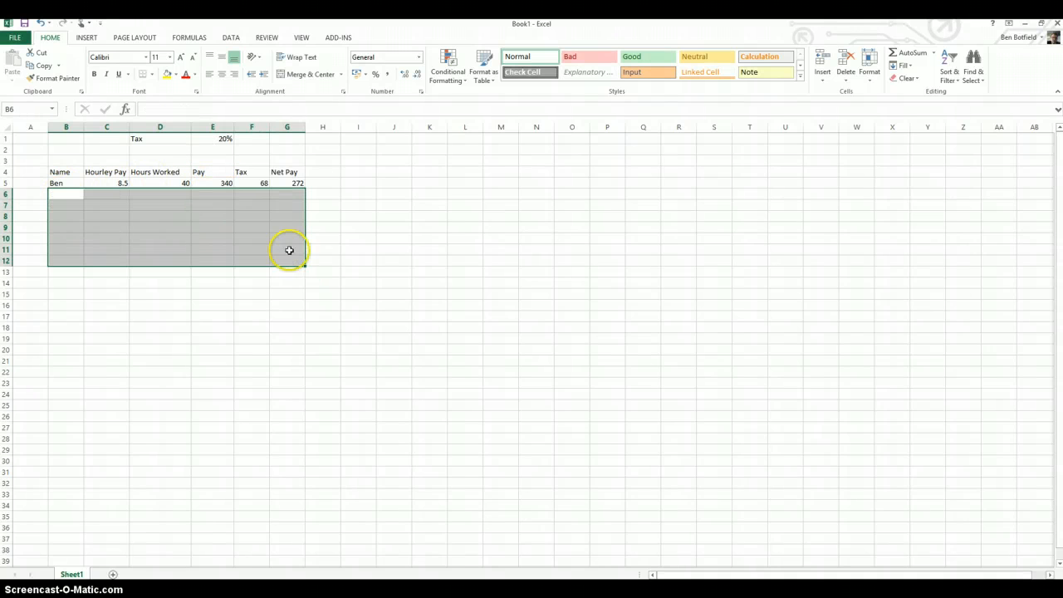
Make the tax rate reference in the F5 formula absolute, giving =SUM(E5*$E$1)
click(252, 183)
click(223, 181)
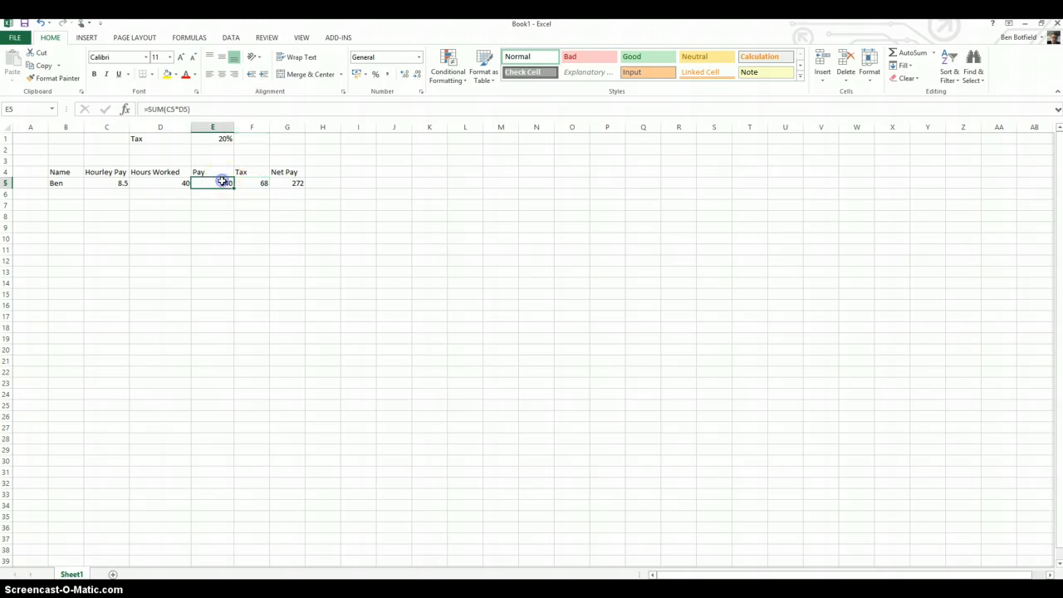
click(178, 108)
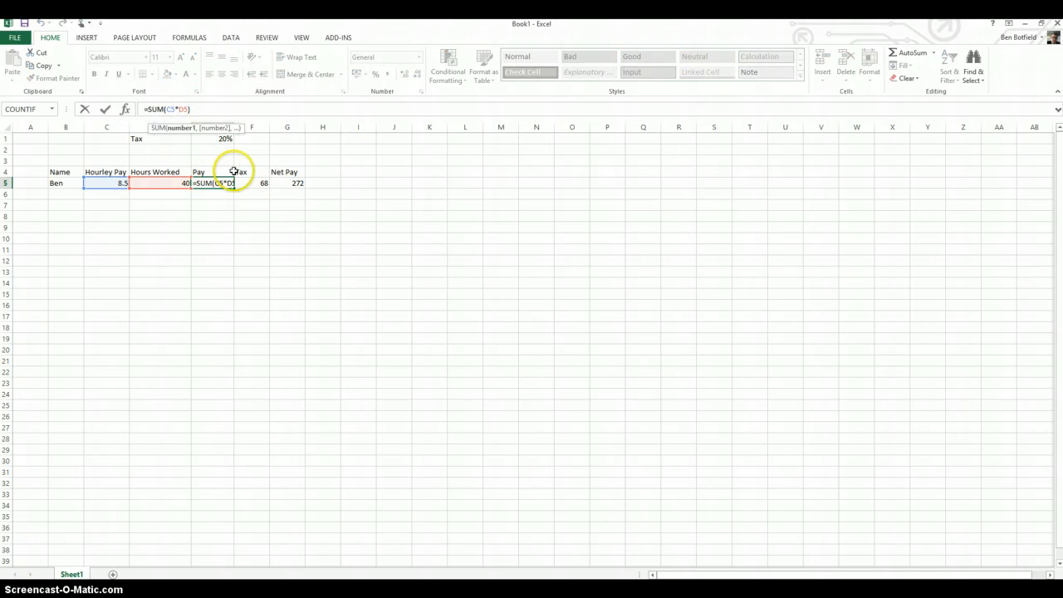
key(Return)
click(260, 183)
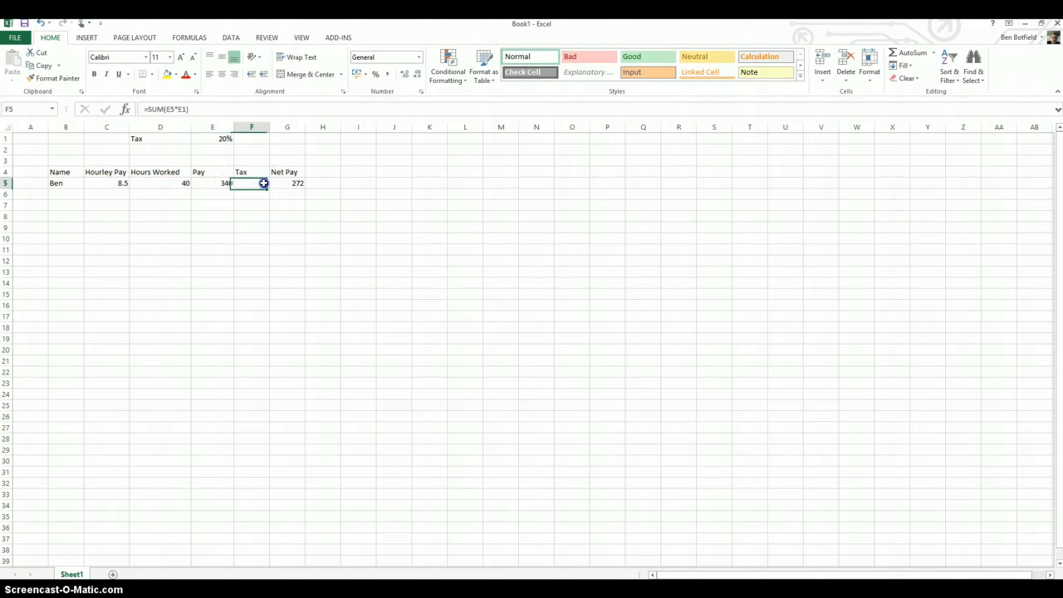
click(176, 109)
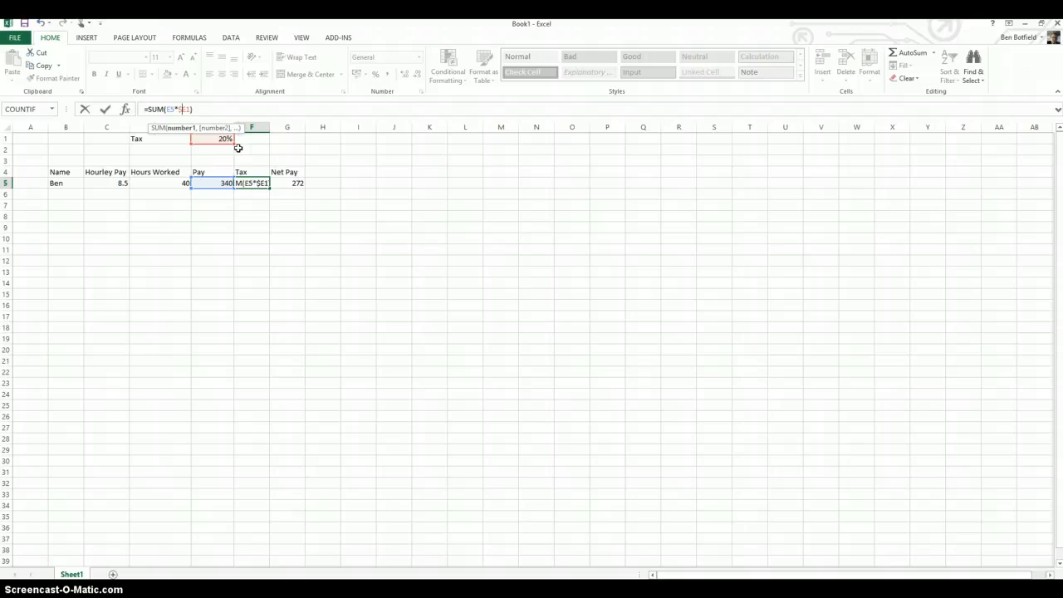
click(186, 109)
text($)
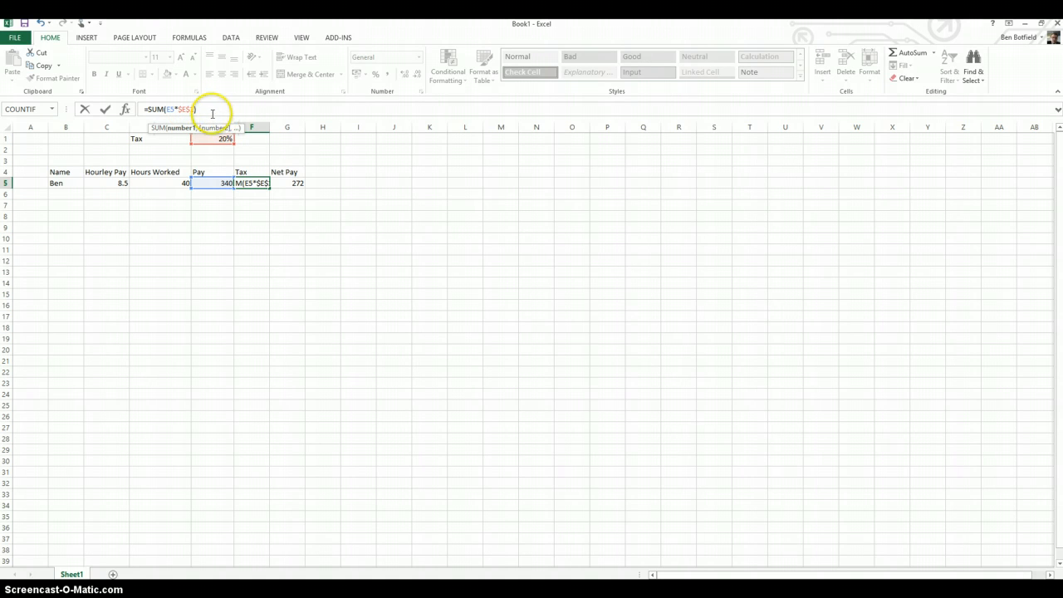
click(211, 111)
key(Return)
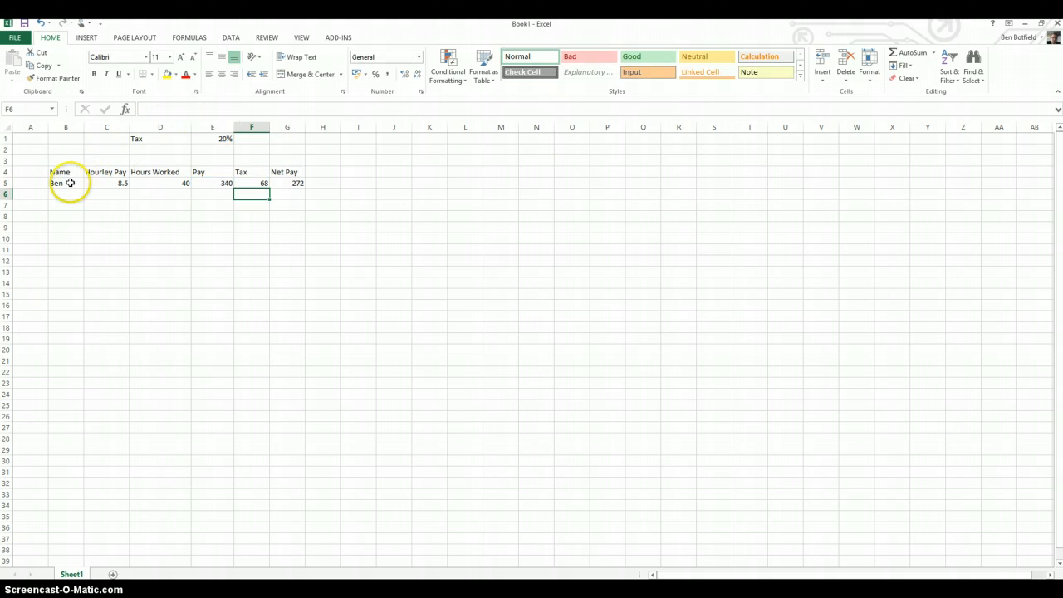
Fill the employee row B5:G5 with its absolute tax reference down through row 12
drag(72, 182, 299, 264)
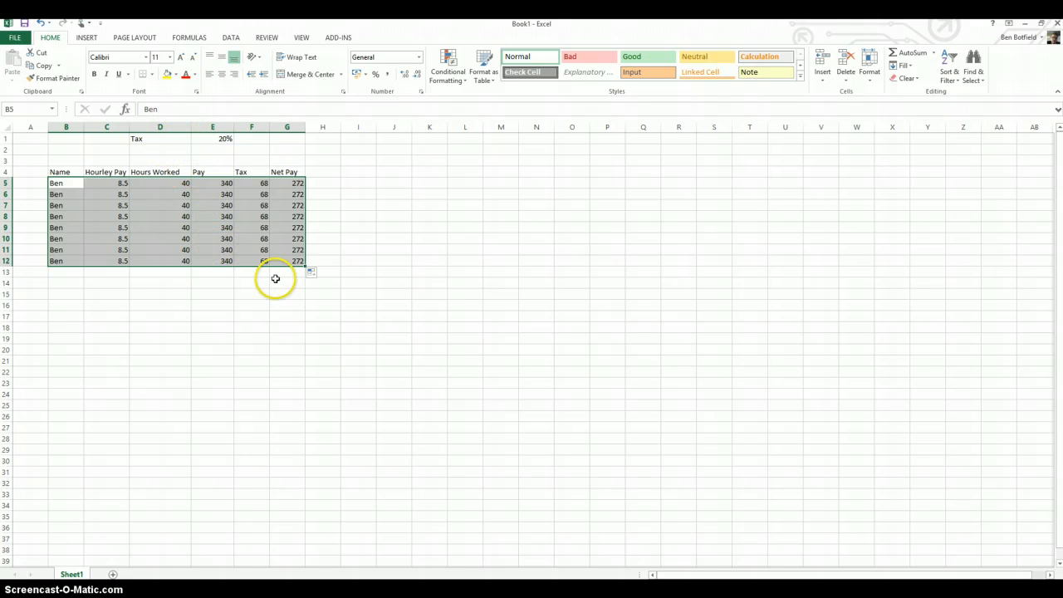
key(Return)
click(208, 308)
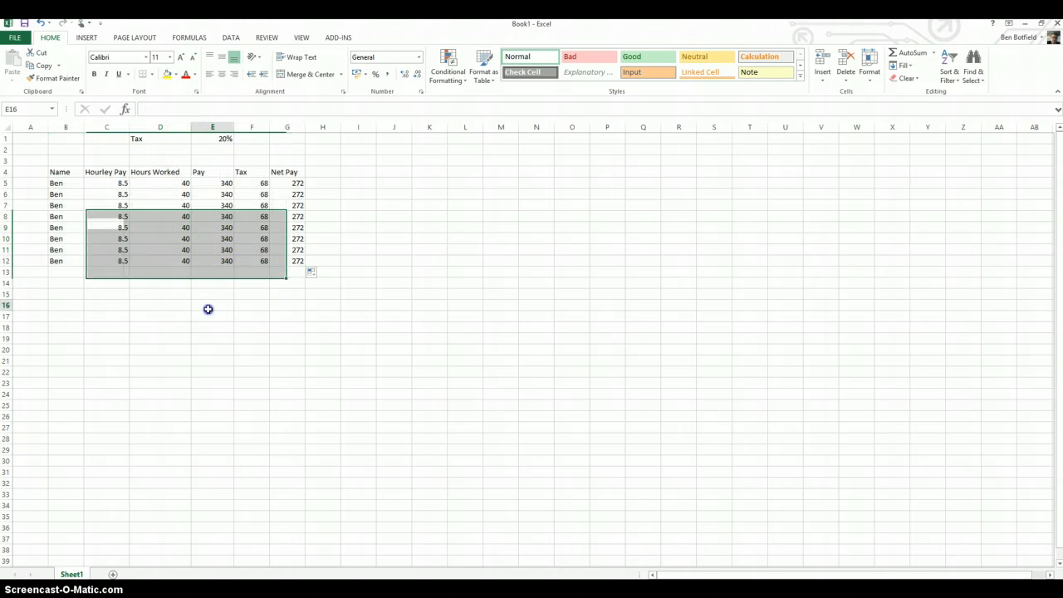
Set the hourly pay in C6 to 9.99 and the hours worked in D6 to 50
click(122, 196)
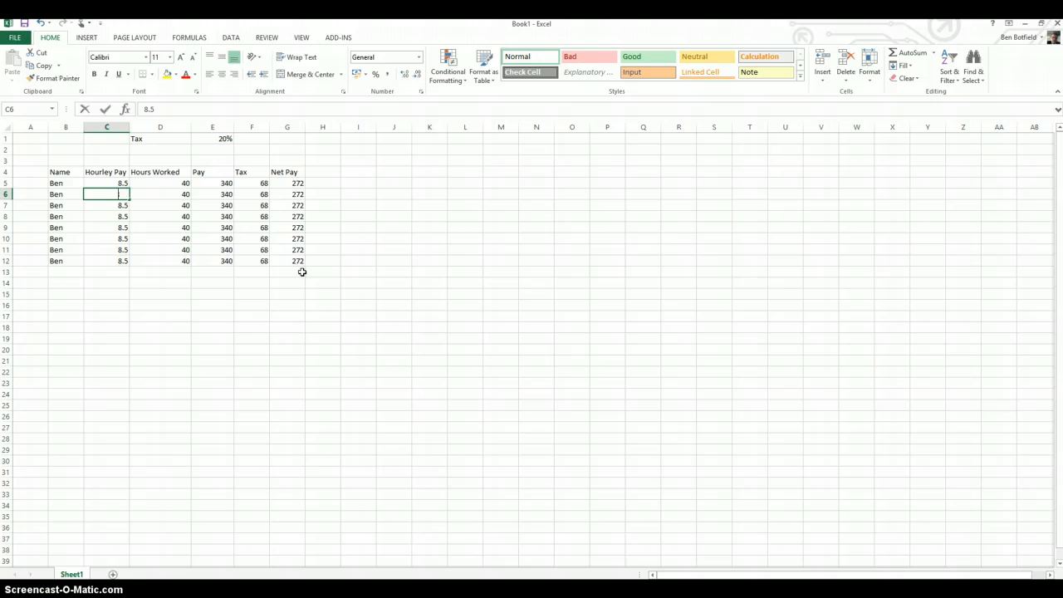
text(9.99)
key(Return)
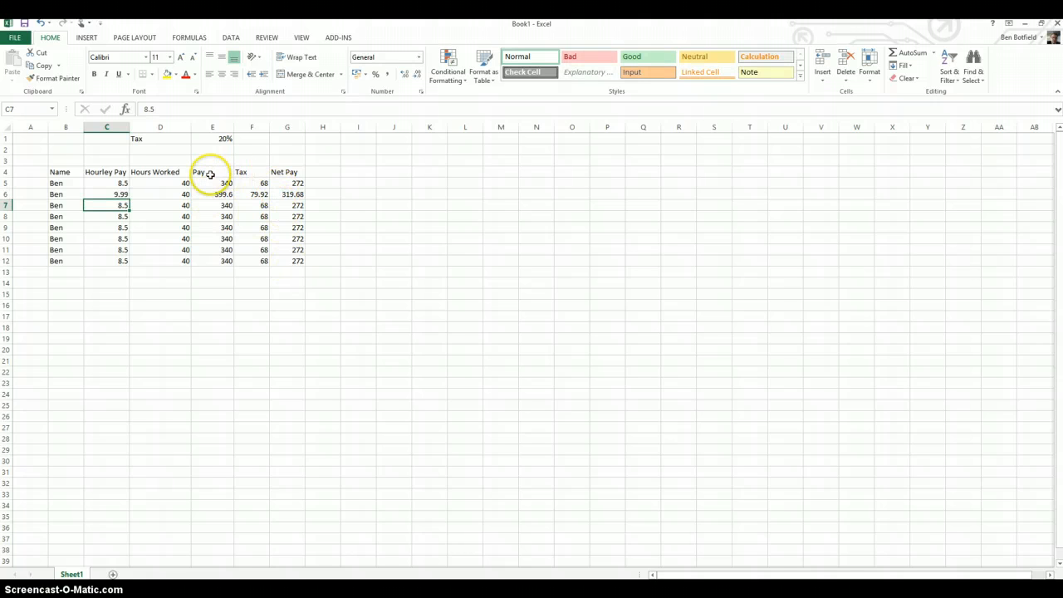
click(161, 194)
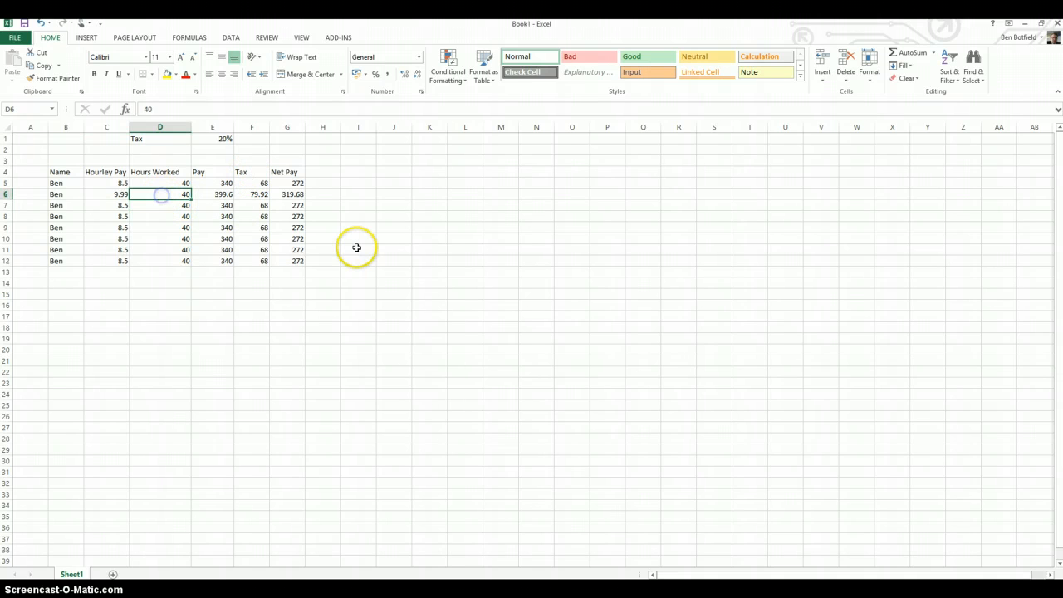
text(50)
key(Tab)
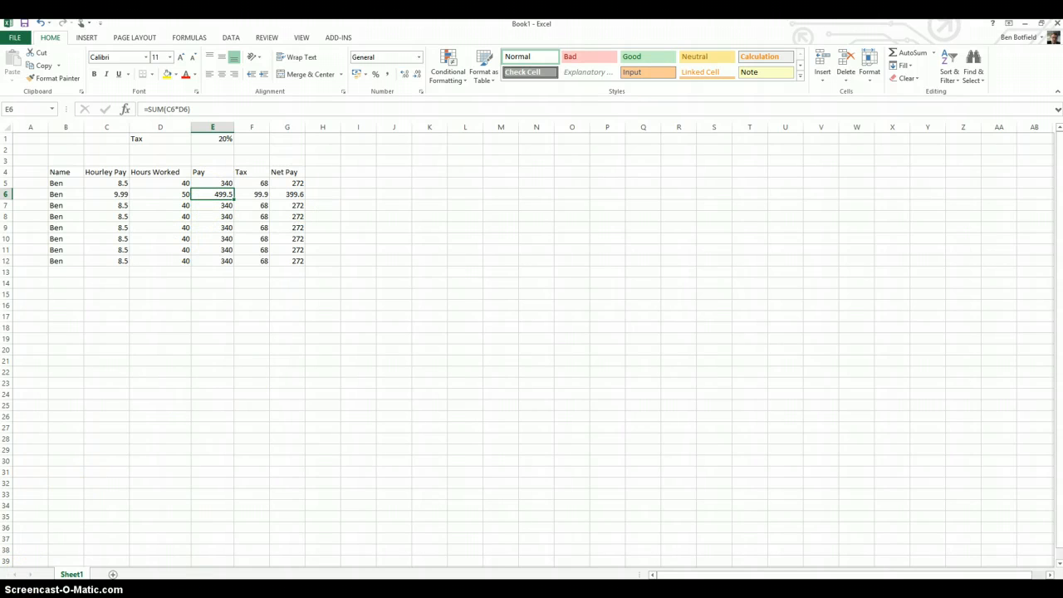
Switch to the PowerPoint slide on spreadsheet benefits and highlight the automatic recalculation, accurate calculation and 'what if' investigations points
click(195, 588)
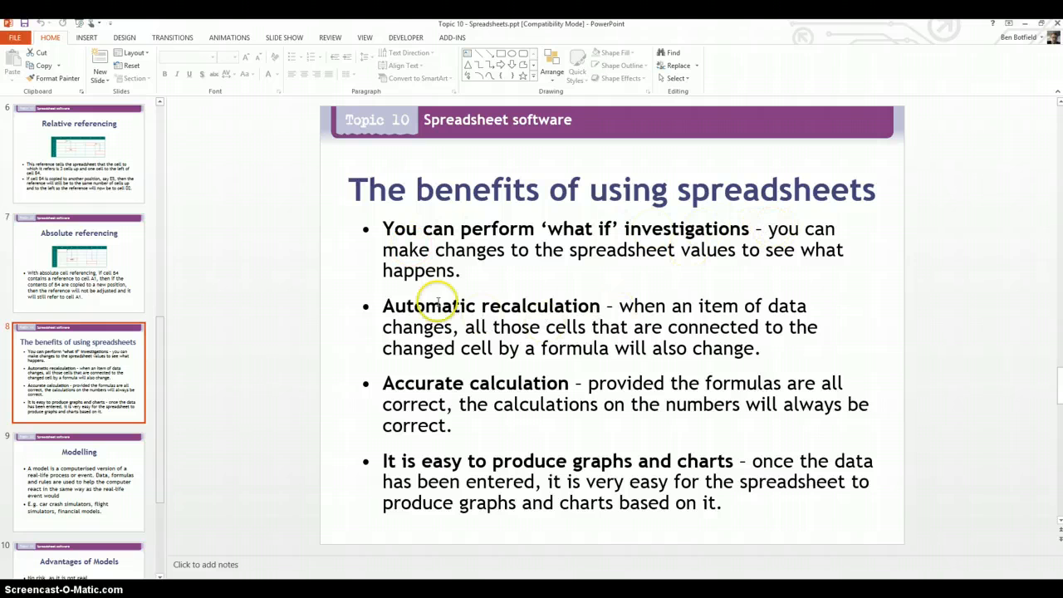
drag(382, 305, 618, 304)
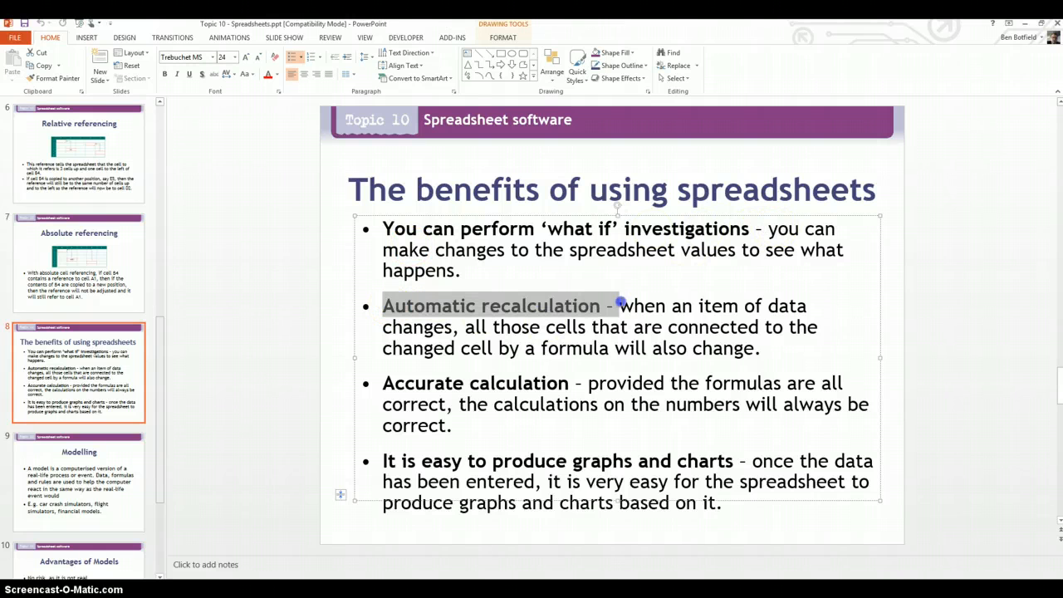
drag(383, 383, 540, 377)
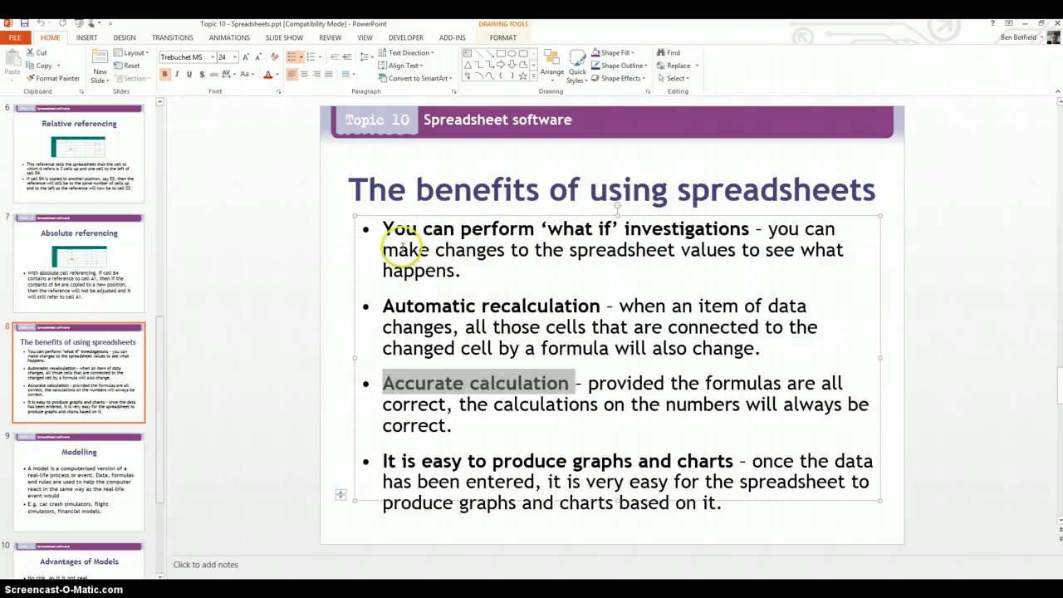
drag(383, 229, 677, 248)
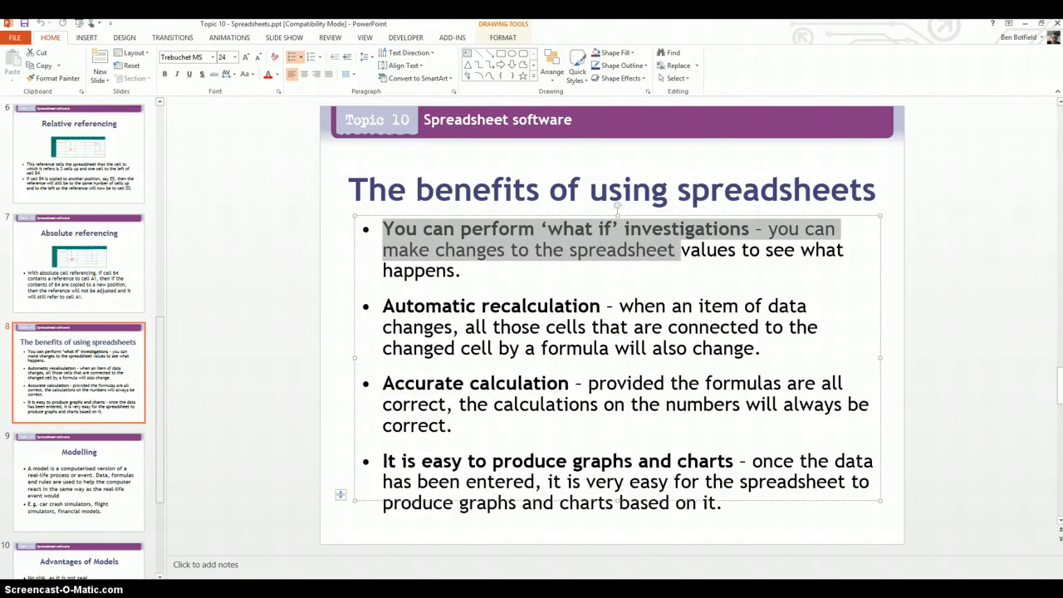
Return to the Excel payroll sheet and set the hourly pay to 9.5 in C7 and 6.5 in C8
key(alt+Tab)
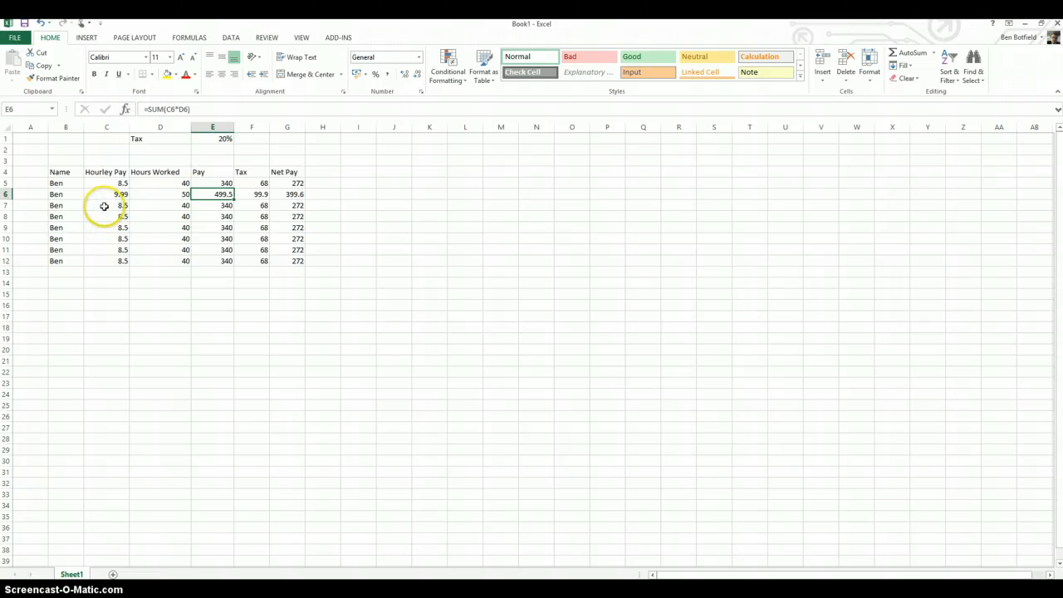
click(103, 206)
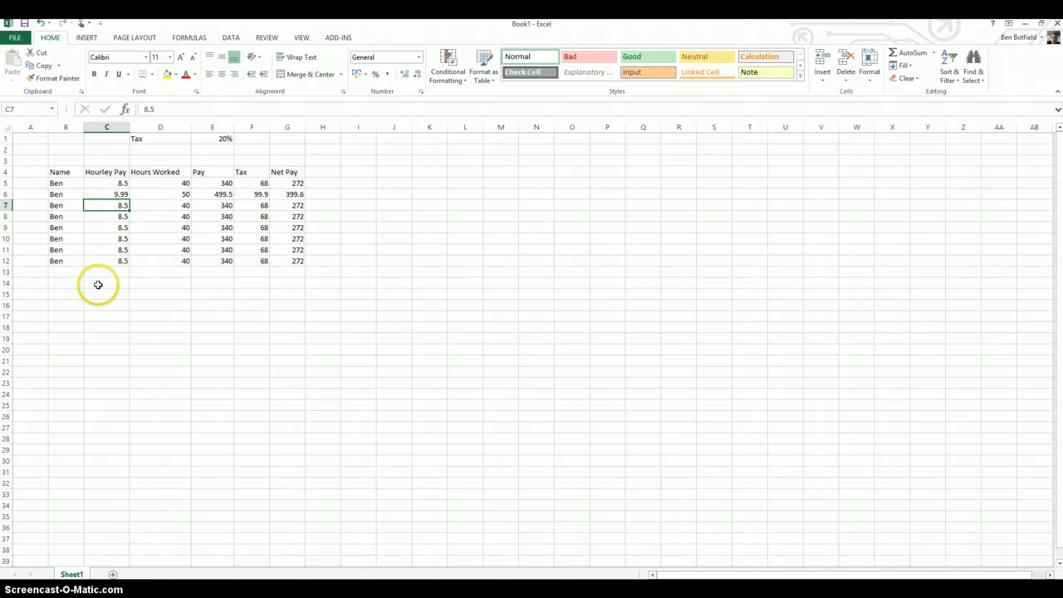
click(104, 205)
text(9)
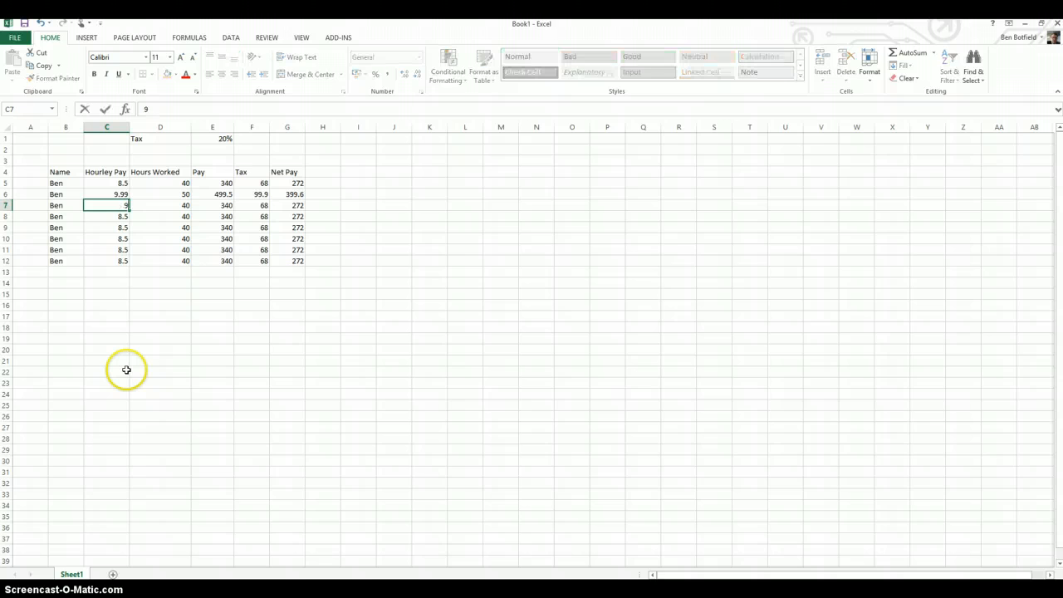
key(Tab)
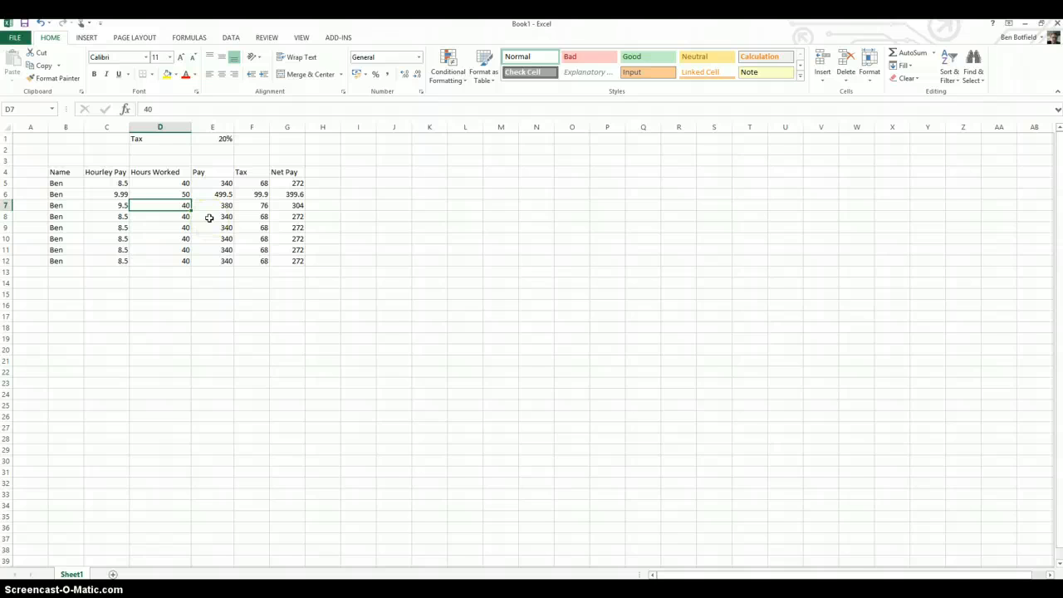
click(121, 216)
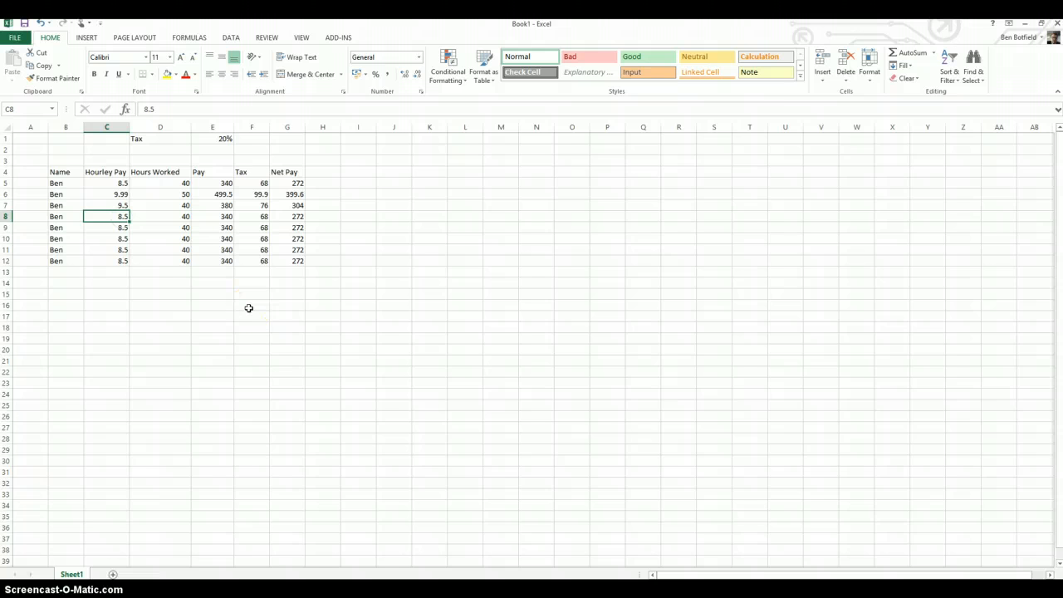
text(6.5)
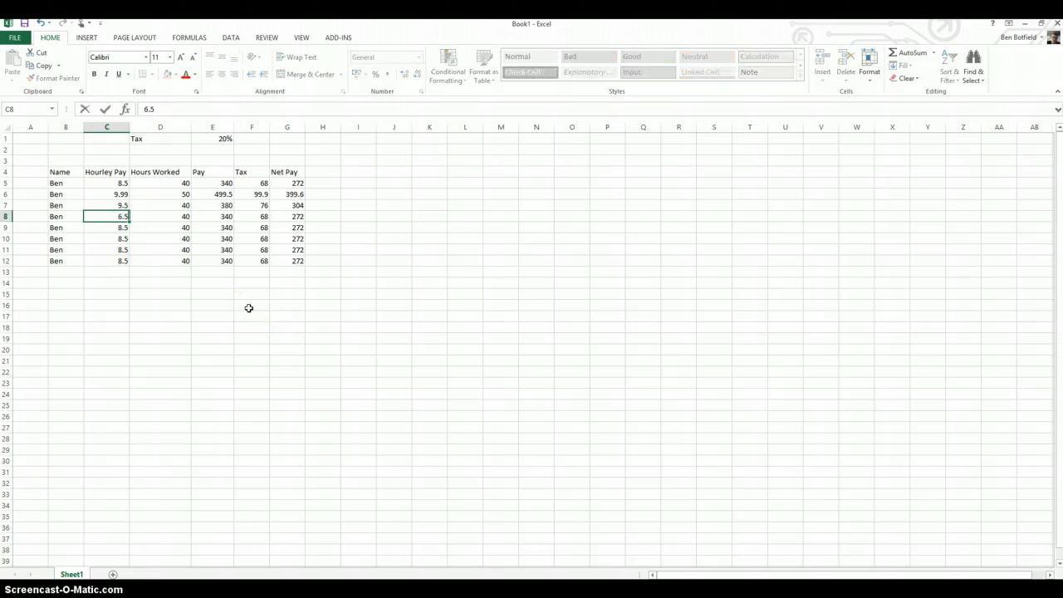
key(Tab)
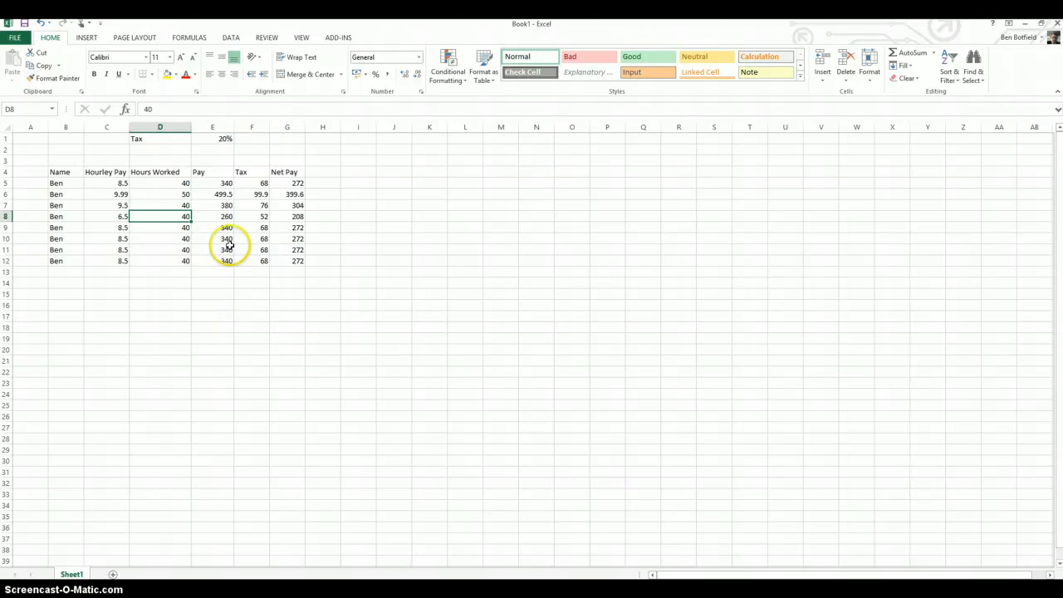
click(214, 216)
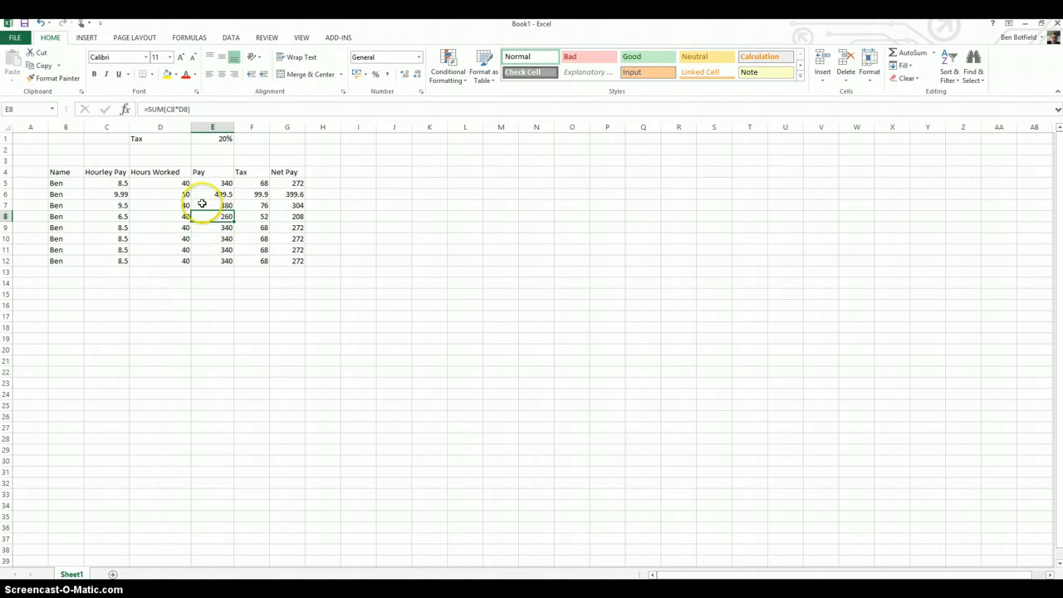